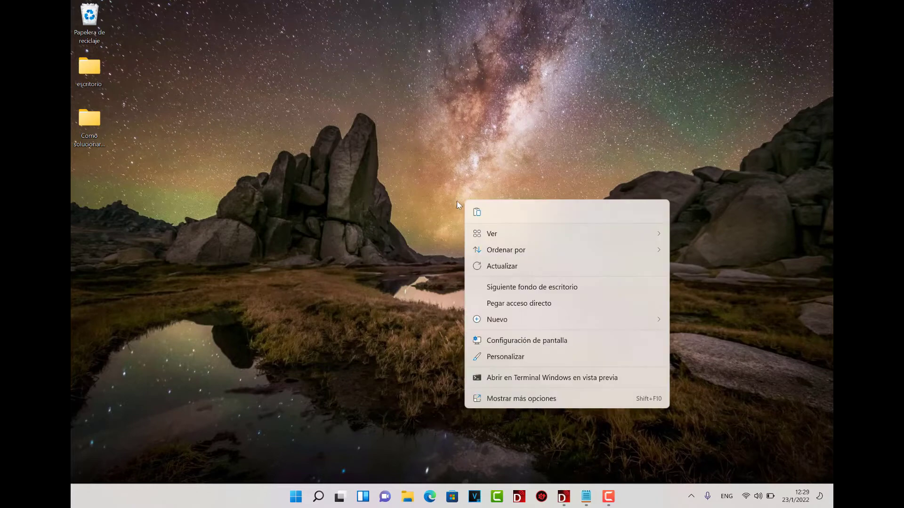
- Open the advanced network configuration under Red e Internet in the Windows settings
{"action": "left_click", "coordinate": [480, 259]}
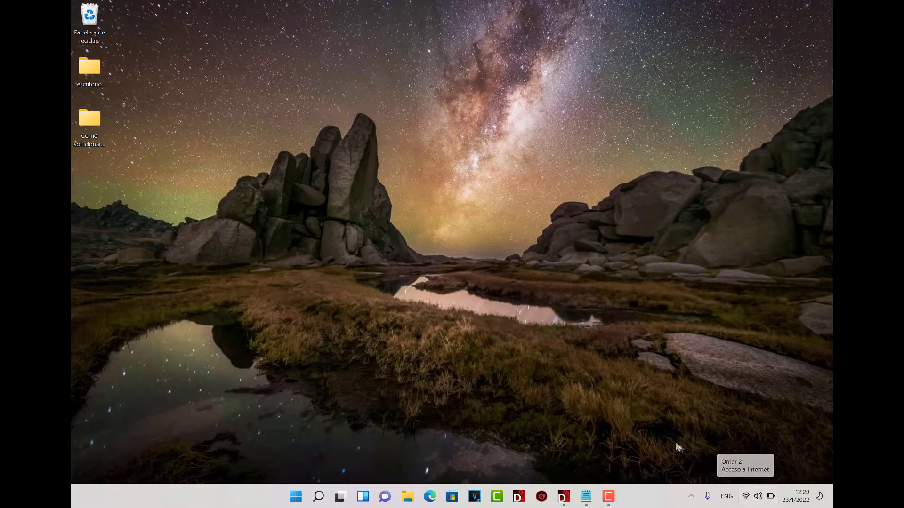
{"action": "left_click", "coordinate": [758, 496]}
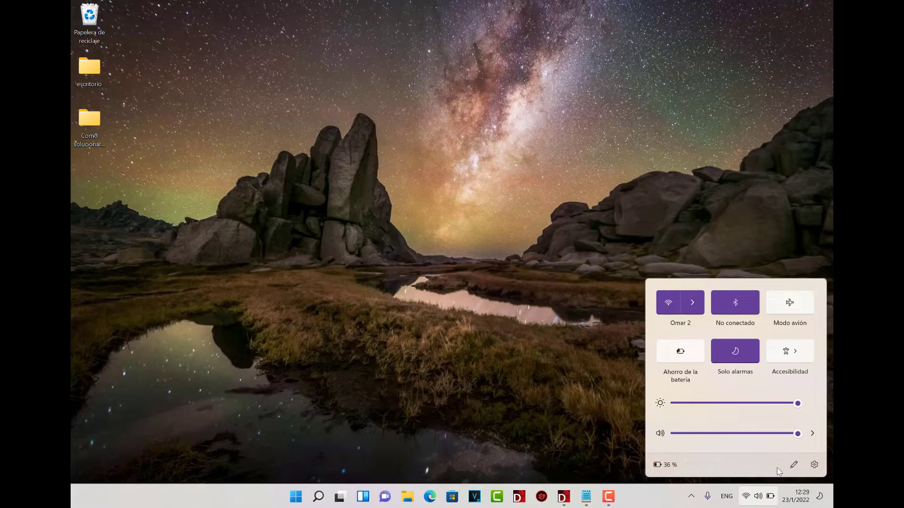
{"action": "left_click", "coordinate": [814, 465]}
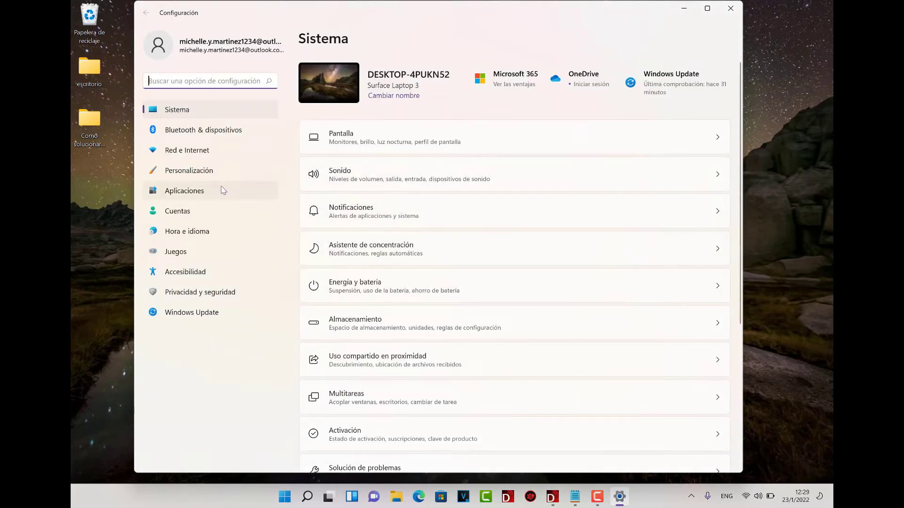
{"action": "left_click", "coordinate": [194, 152]}
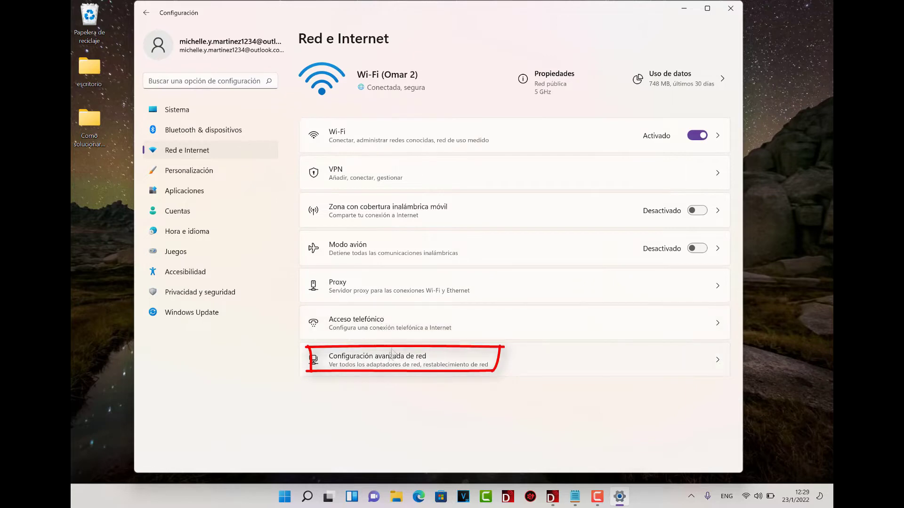
{"action": "left_click", "coordinate": [385, 365]}
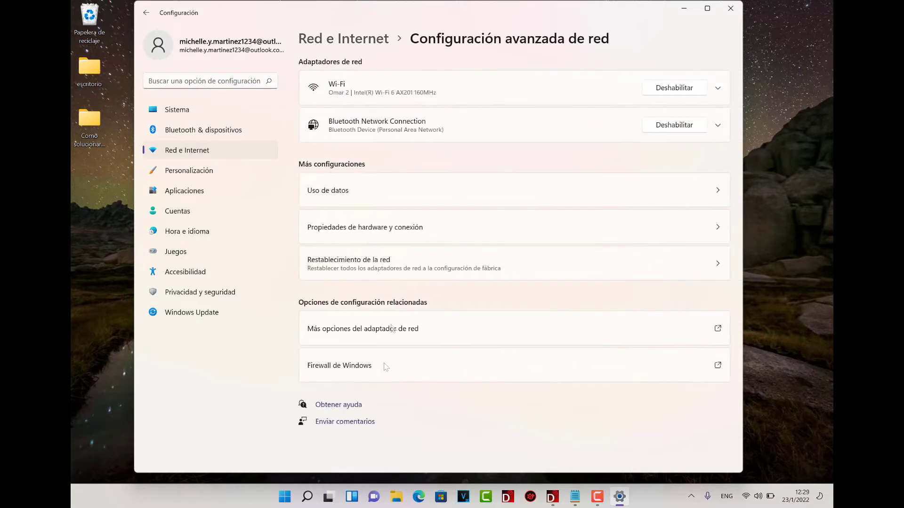
- Check the Wi-Fi adapter among the network connections in the additional adapter options, and close the open windows
{"action": "left_click", "coordinate": [403, 328]}
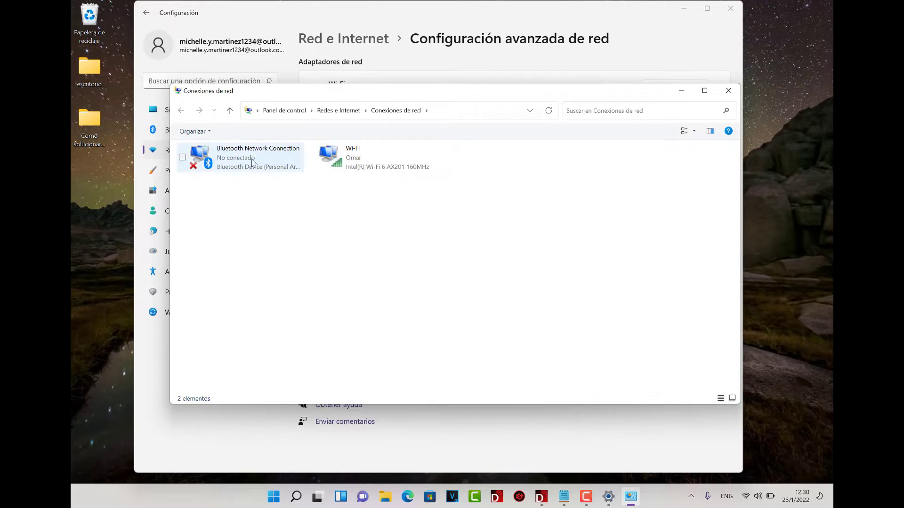
{"action": "left_click", "coordinate": [360, 168]}
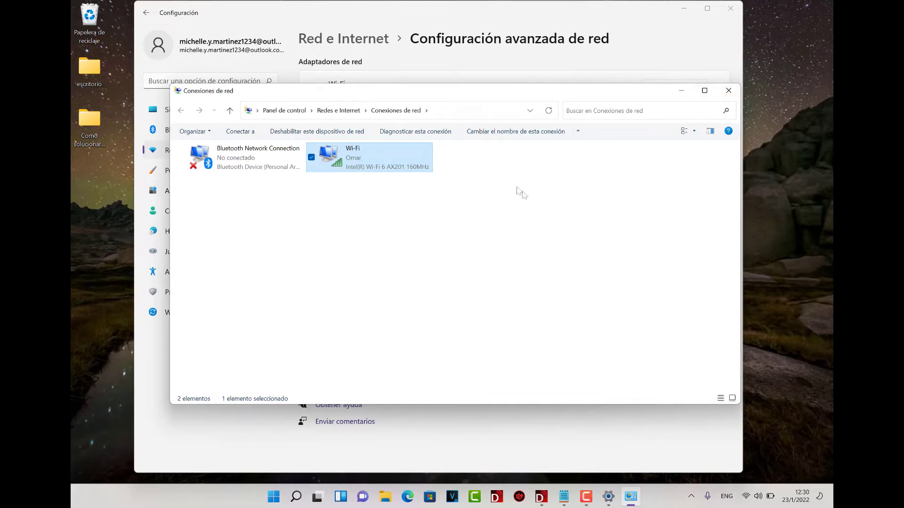
{"action": "left_click", "coordinate": [728, 90]}
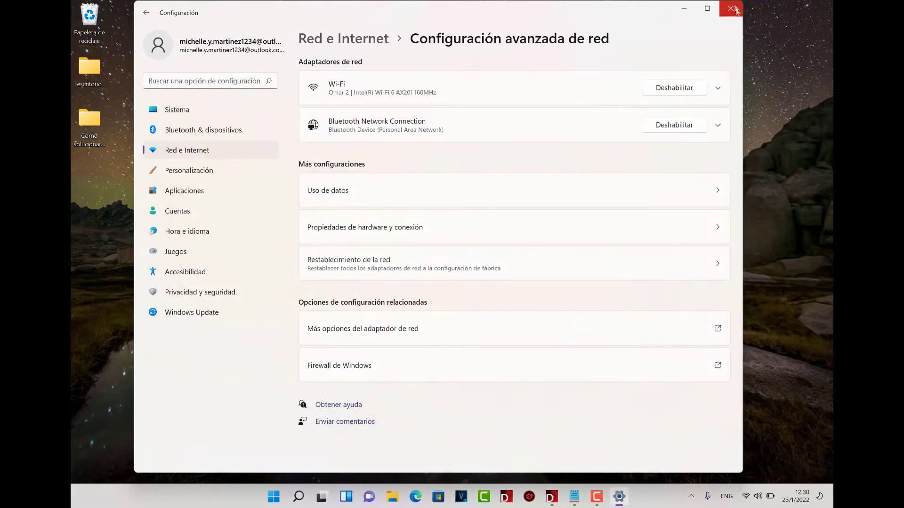
{"action": "left_click", "coordinate": [732, 8]}
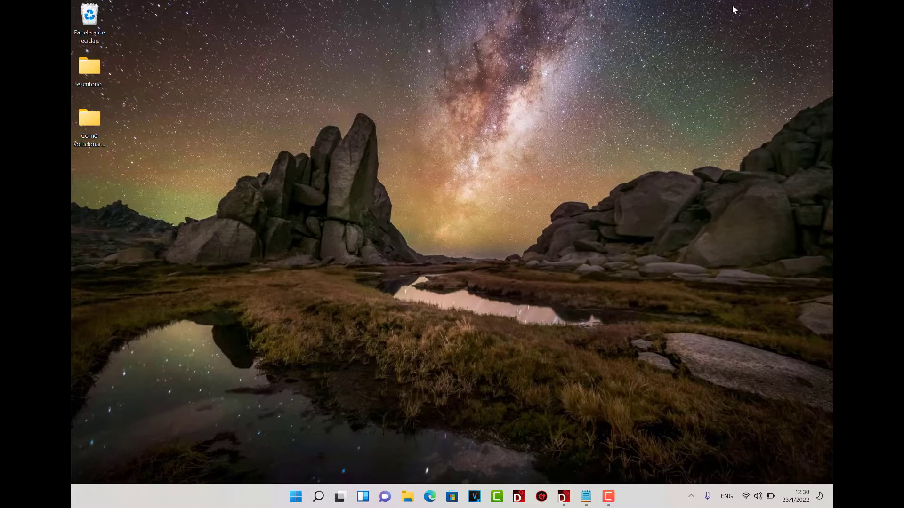
- Search Windows for "administrador de dispositivos" and open the Device Manager
{"action": "key", "text": "super"}
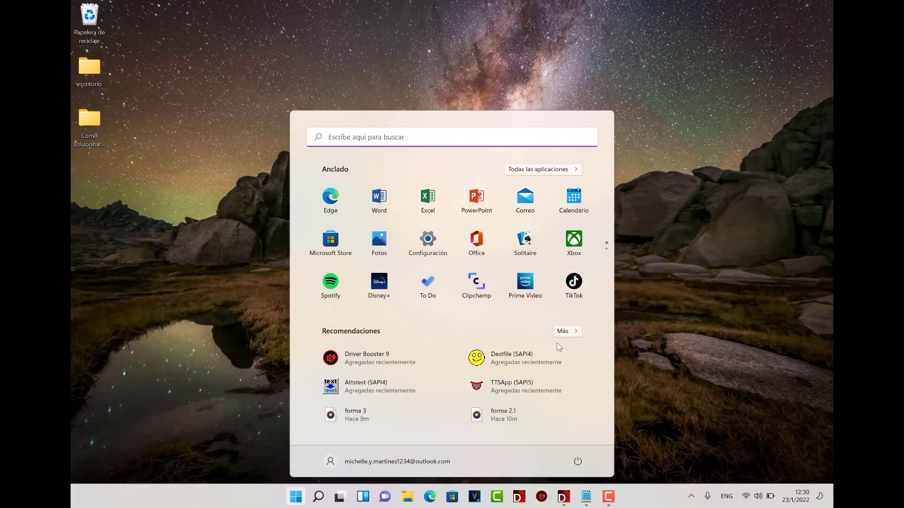
{"action": "type", "text": "administrador de dispositivos"}
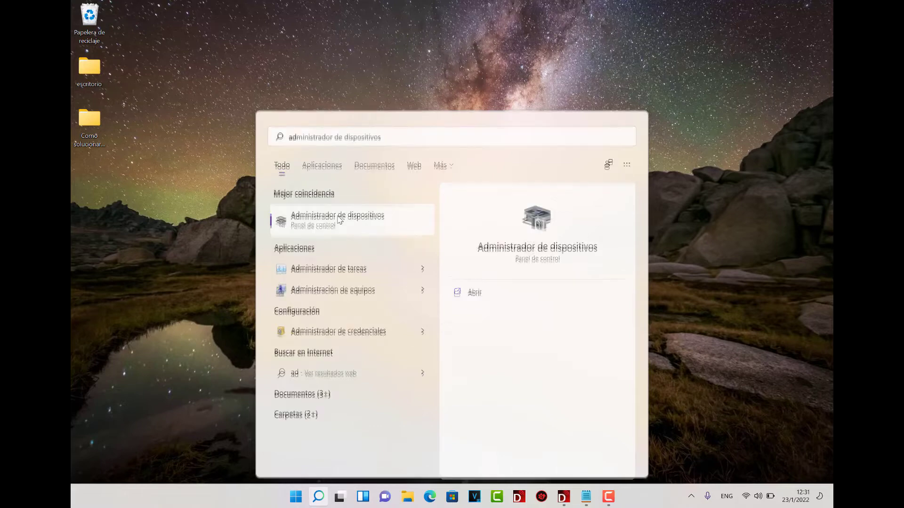
{"action": "left_click", "coordinate": [339, 217]}
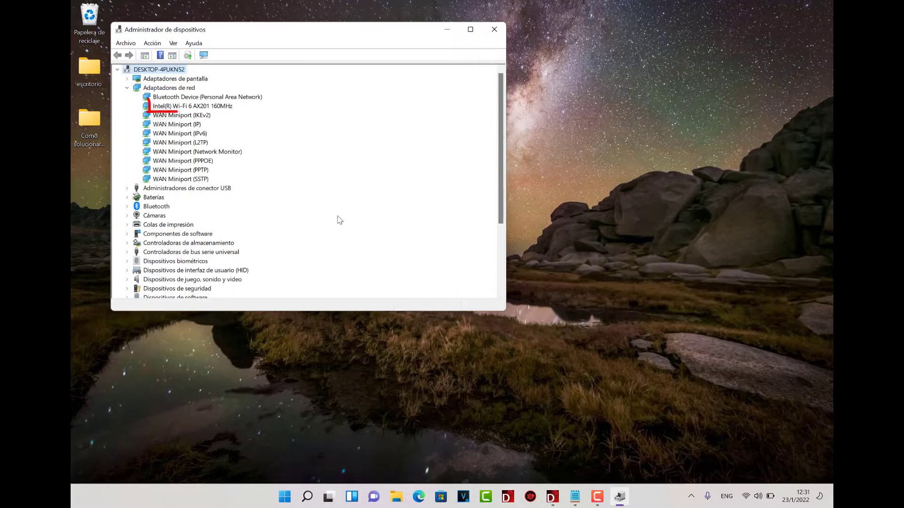
- Run an automatic driver update for the Intel(R) Wi-Fi 6 AX201 160MHz network adapter, and close the Device Manager
{"action": "key", "text": "Down"}
{"action": "key", "text": "Down"}
{"action": "key", "text": "Down"}
{"action": "key", "text": "Down"}
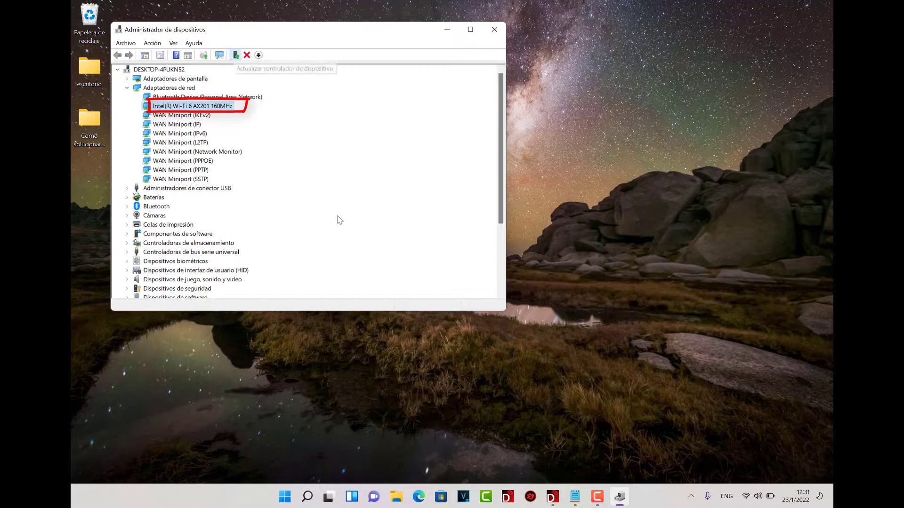
{"action": "key", "text": "alt+a"}
{"action": "key", "text": "Return"}
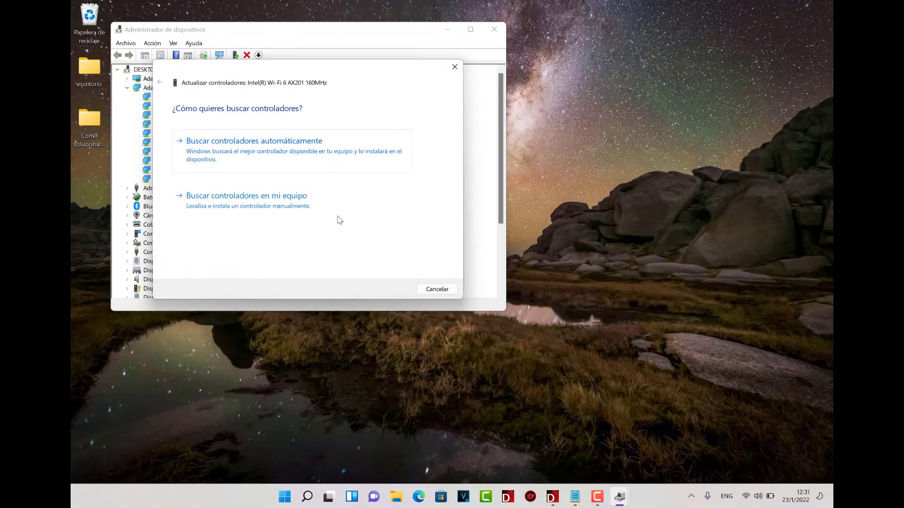
{"action": "key", "text": "Return"}
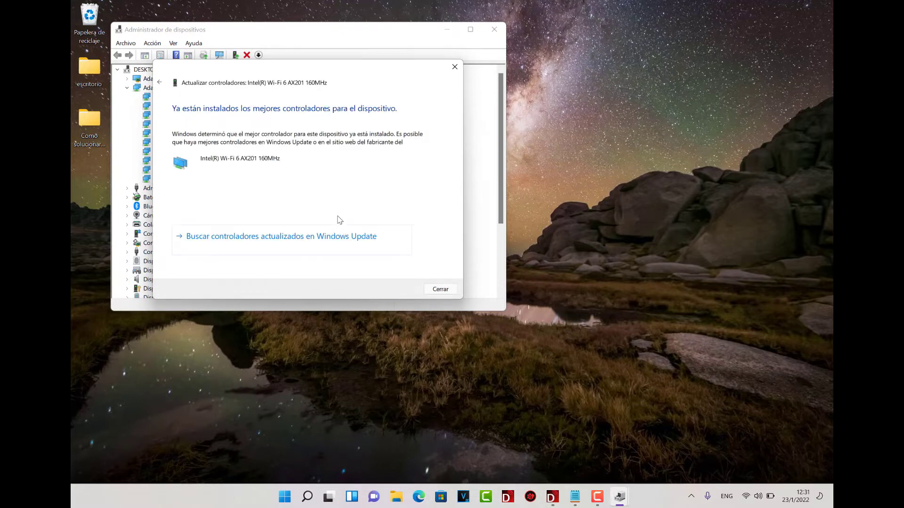
{"action": "key", "text": "Return"}
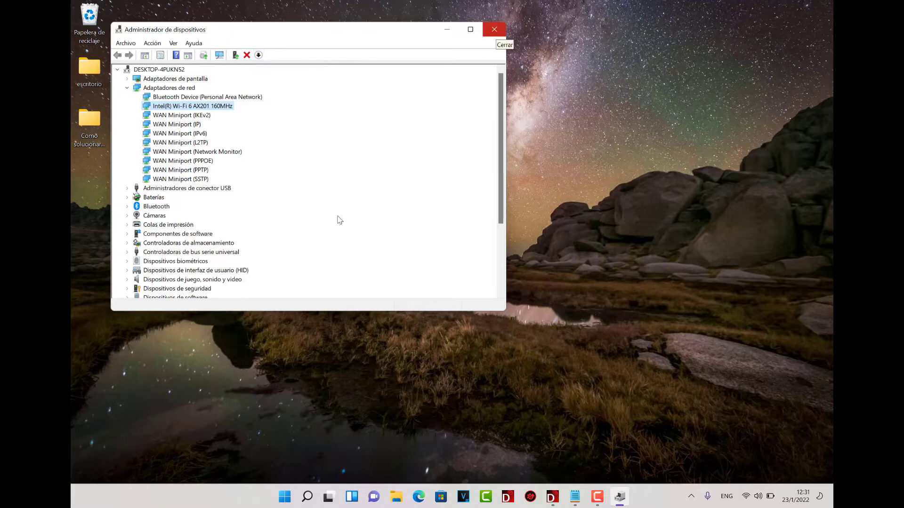
{"action": "left_click", "coordinate": [494, 29]}
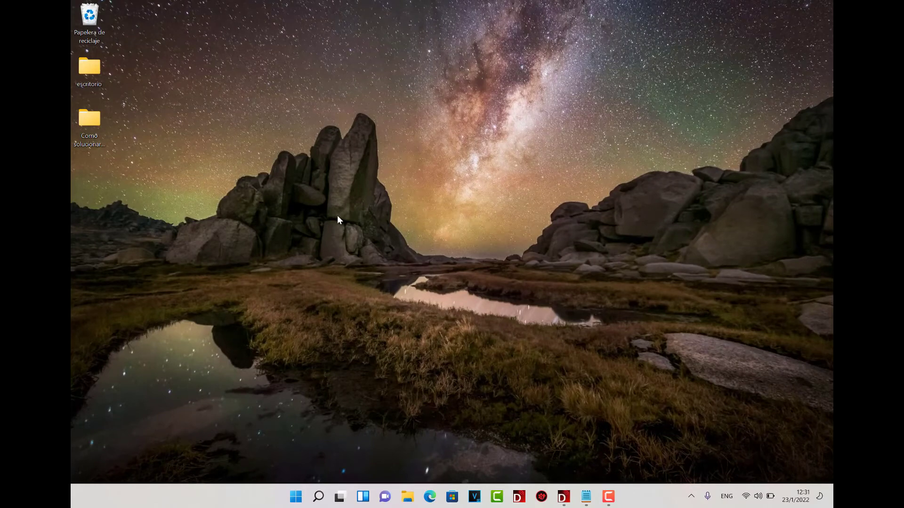
- Switch to Microsoft Edge and search the web for "drivers microsoft official page"
{"action": "left_click", "coordinate": [429, 496]}
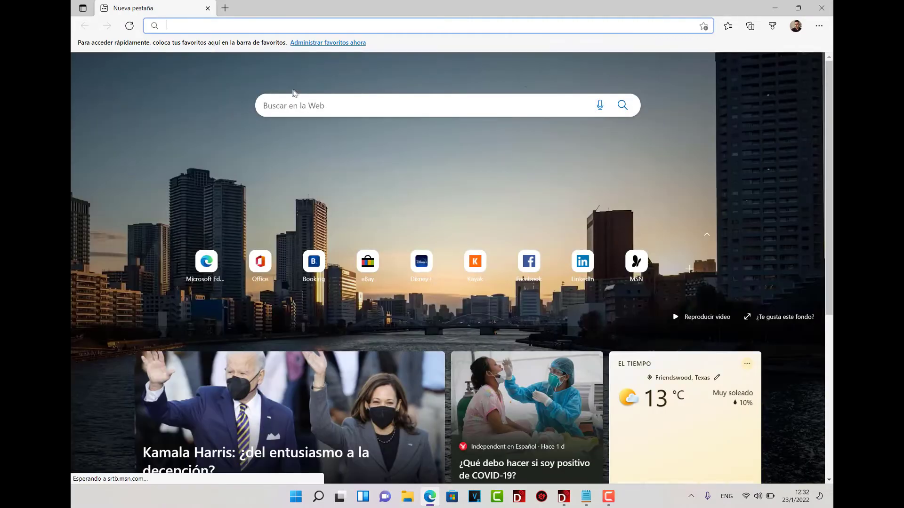
{"action": "type", "text": "d"}
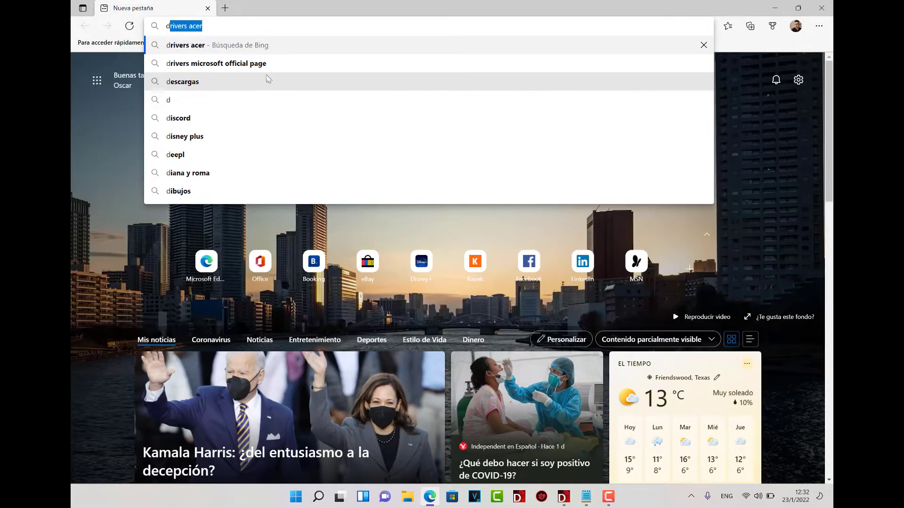
{"action": "left_click", "coordinate": [258, 65]}
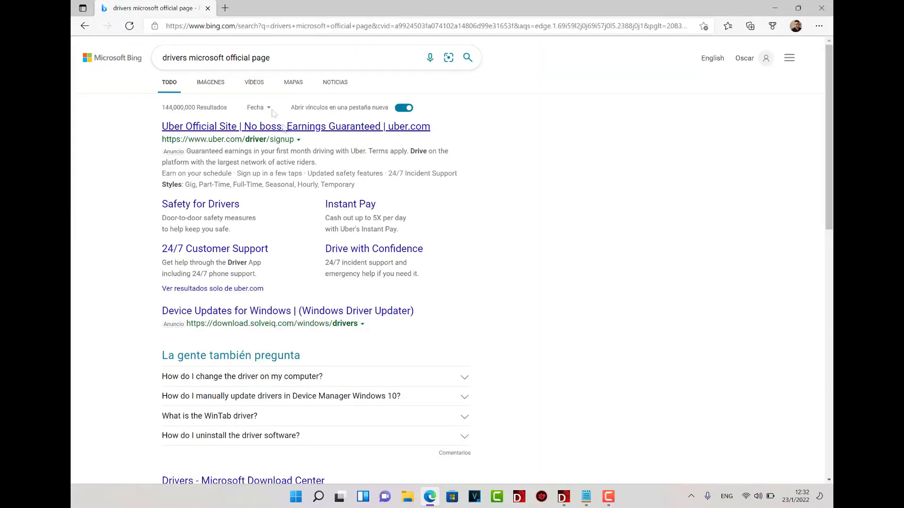
- Look over the sponsored "Device Updates for Windows" result page and return to the search results
{"action": "left_click", "coordinate": [274, 313]}
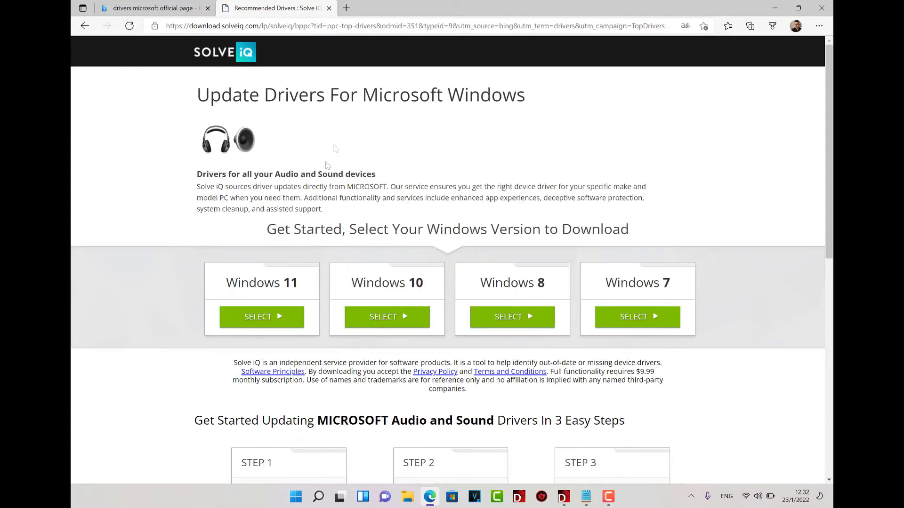
{"action": "scroll", "coordinate": [320, 151], "scroll_direction": "down", "scroll_amount": 5}
{"action": "scroll", "coordinate": [291, 144], "scroll_direction": "up", "scroll_amount": 5}
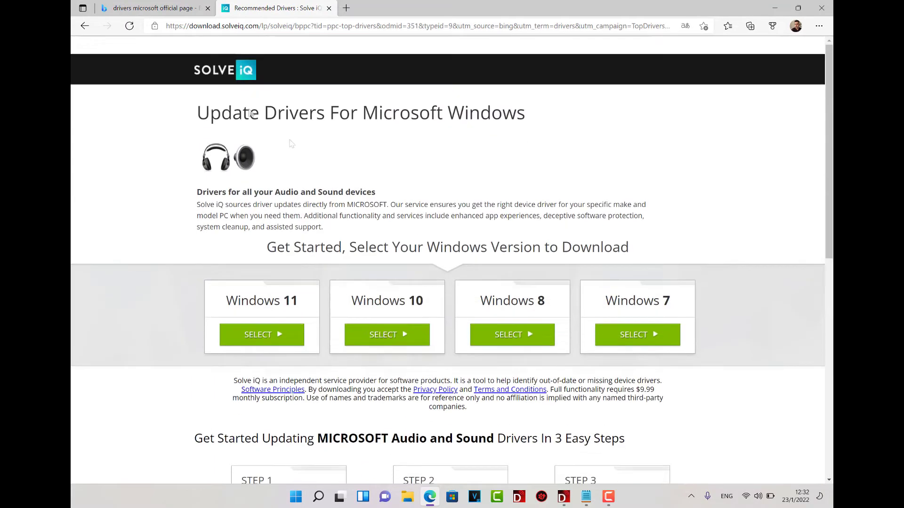
{"action": "left_click", "coordinate": [85, 26]}
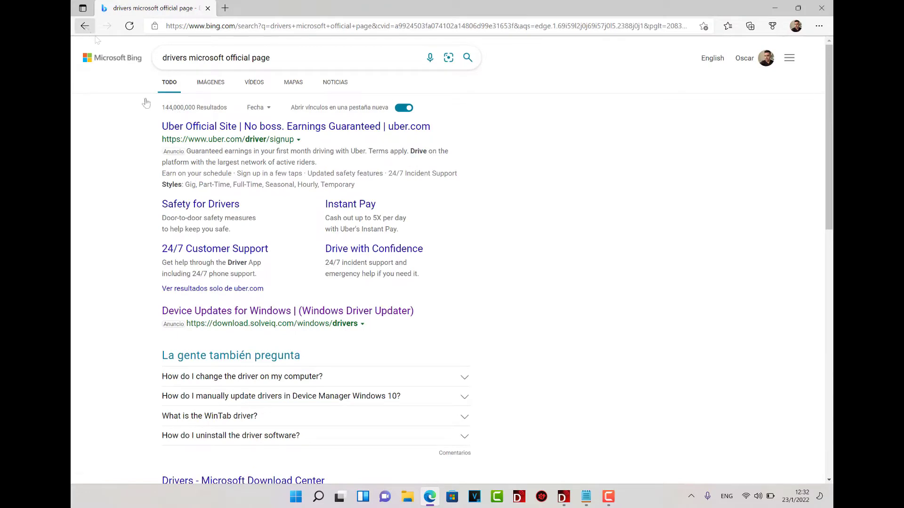
- Open the "Update drivers in Windows" result from support.microsoft.com
{"action": "scroll", "coordinate": [228, 258], "scroll_direction": "down", "scroll_amount": 2}
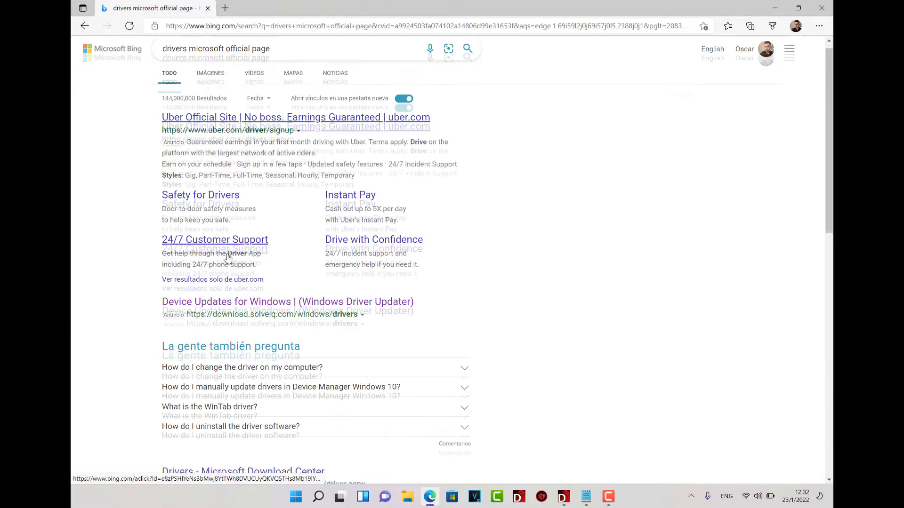
{"action": "scroll", "coordinate": [227, 258], "scroll_direction": "down", "scroll_amount": 2}
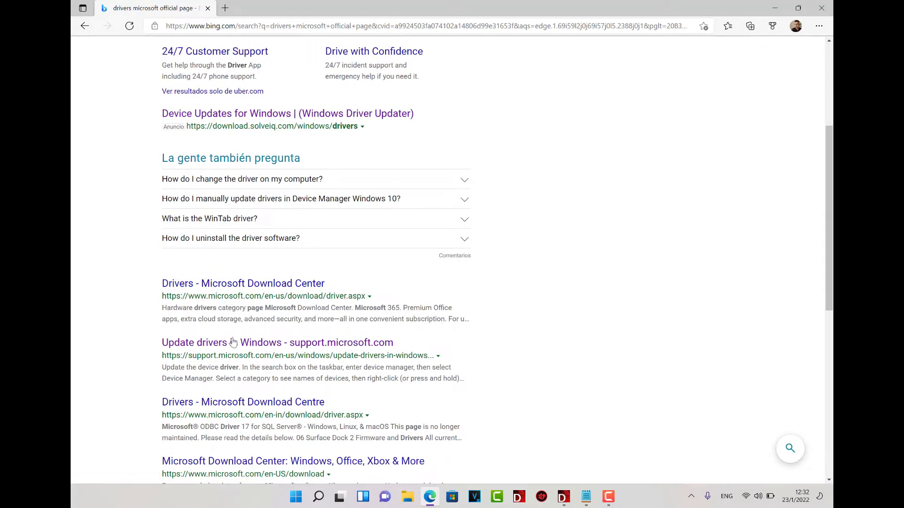
{"action": "left_click", "coordinate": [232, 343]}
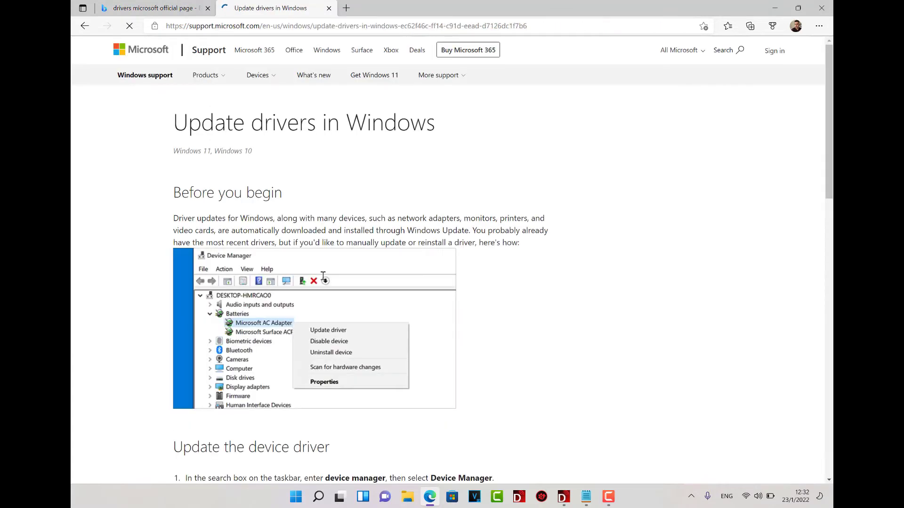
- Open Drivers & devices in Microsoft's Windows product support and look through the listed topics
{"action": "left_click", "coordinate": [213, 76]}
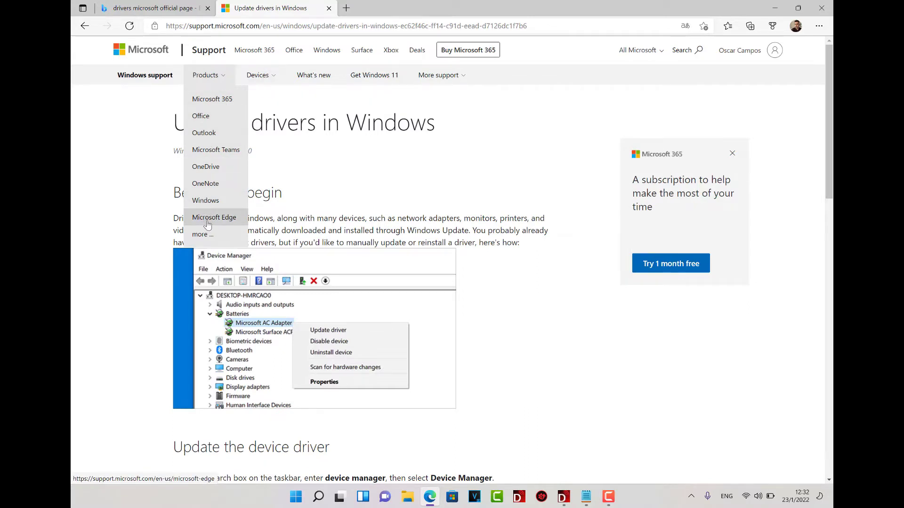
{"action": "left_click", "coordinate": [210, 201]}
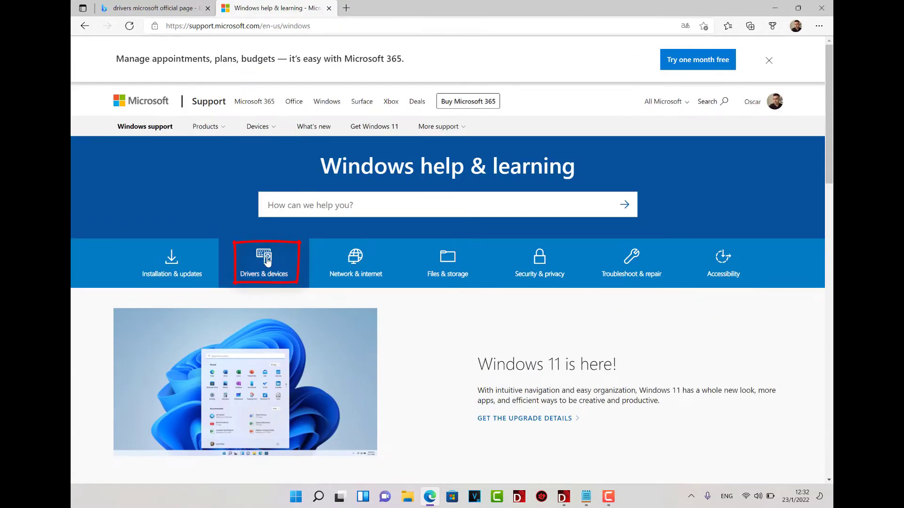
{"action": "left_click", "coordinate": [267, 261]}
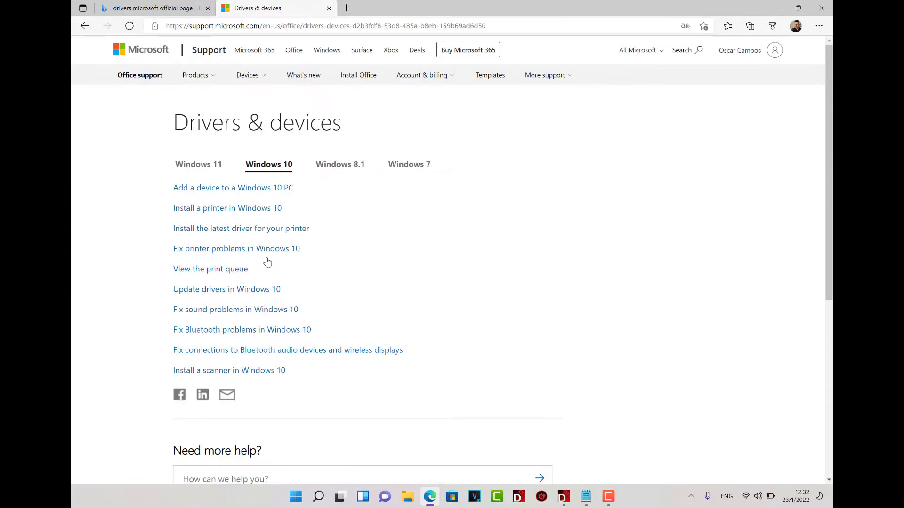
{"action": "scroll", "coordinate": [221, 309], "scroll_direction": "down", "scroll_amount": 4}
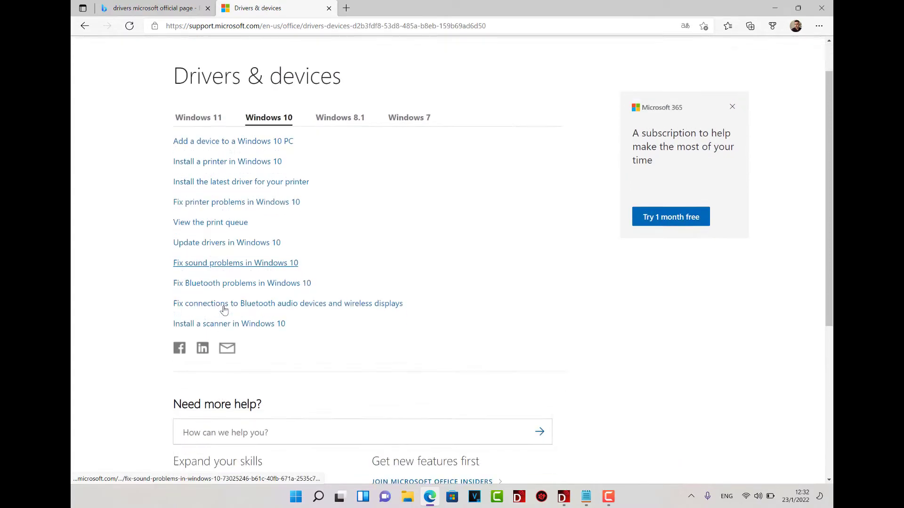
{"action": "scroll", "coordinate": [224, 310], "scroll_direction": "down", "scroll_amount": 2}
{"action": "scroll", "coordinate": [223, 311], "scroll_direction": "up", "scroll_amount": 6}
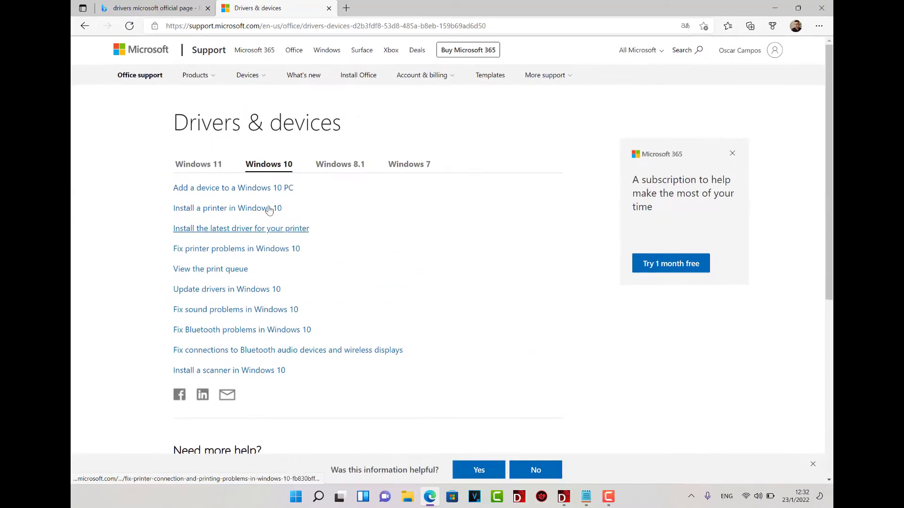
- Go back from the Microsoft support pages to the top of the Bing search results
{"action": "left_click", "coordinate": [84, 26]}
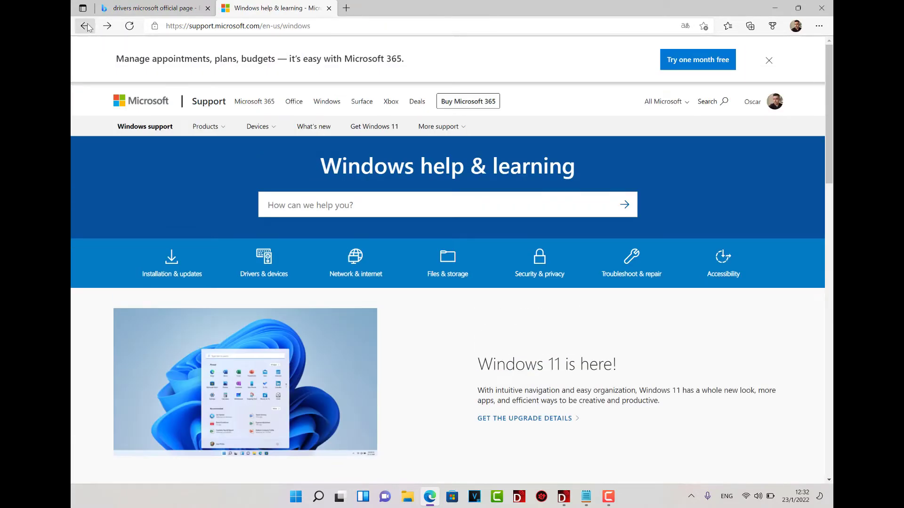
{"action": "left_click", "coordinate": [85, 26]}
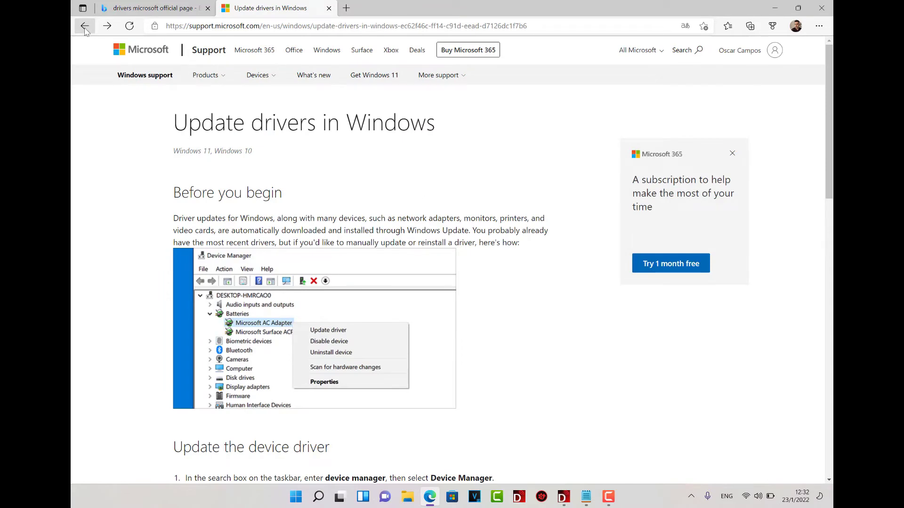
{"action": "left_click", "coordinate": [84, 26]}
{"action": "scroll", "coordinate": [245, 82], "scroll_direction": "up", "scroll_amount": 5}
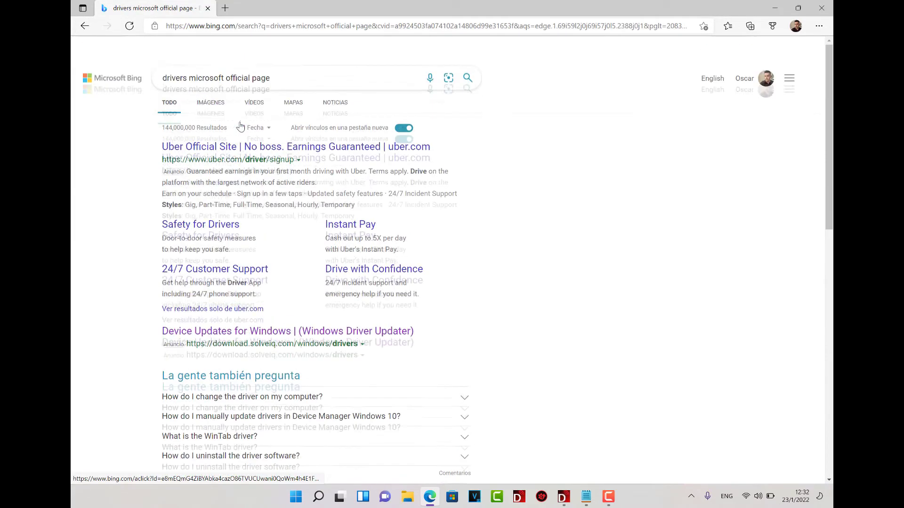
- Search Bing for "drivers acer" and open the official Acer Spain page for downloading drivers and manuals
{"action": "left_click_drag", "start_coordinate": [289, 56], "coordinate": [186, 57]}
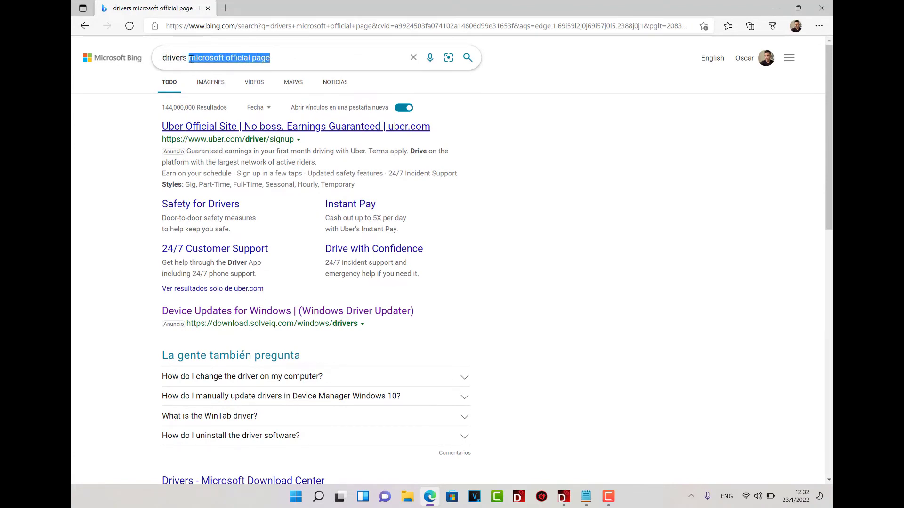
{"action": "key", "text": "BackSpace"}
{"action": "type", "text": "ace"}
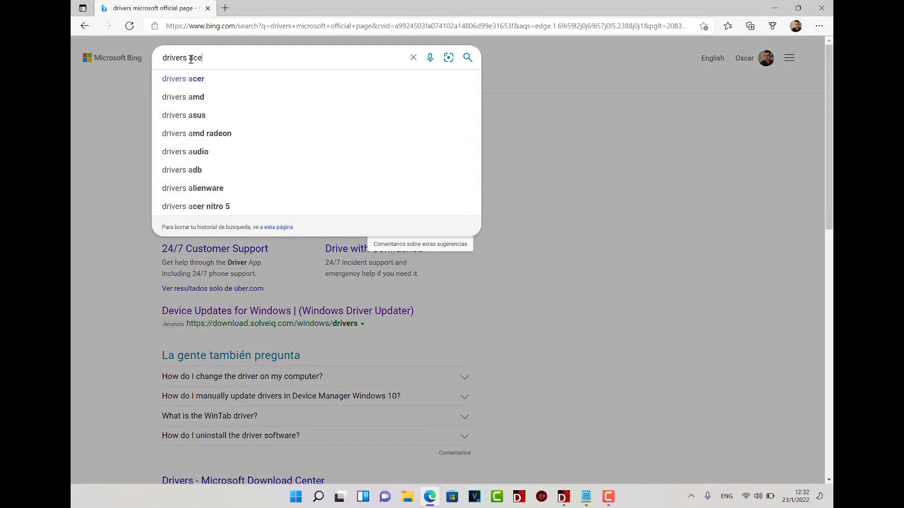
{"action": "type", "text": "r"}
{"action": "left_click", "coordinate": [202, 85]}
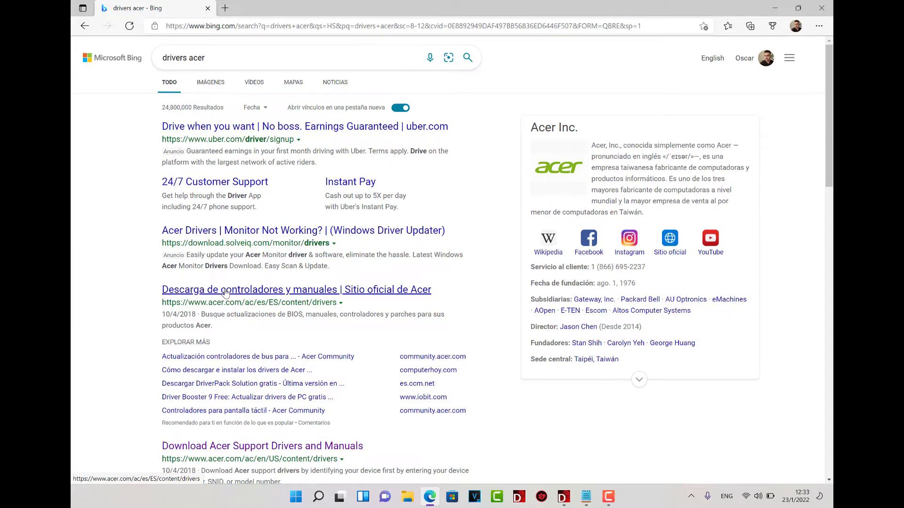
{"action": "left_click", "coordinate": [225, 293]}
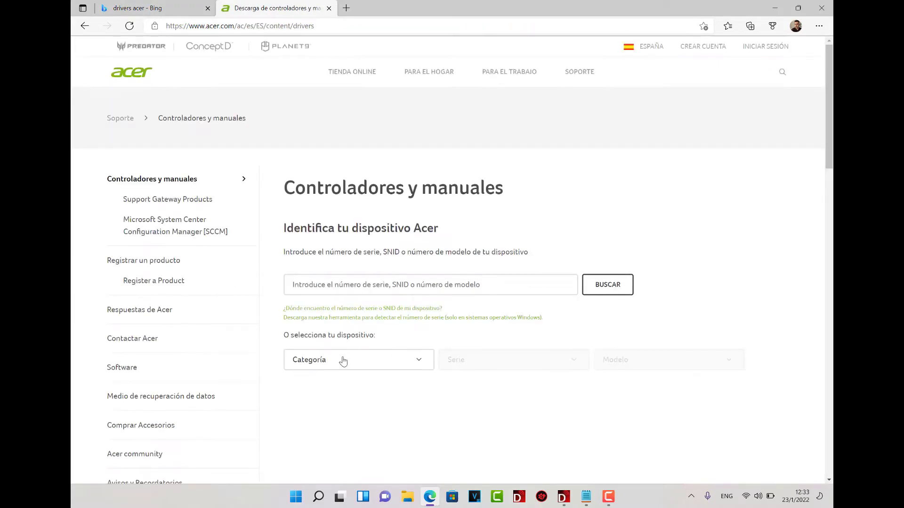
- Select the Acer device with category Ordenador portátil, series Acer One and model S1002
{"action": "left_click", "coordinate": [343, 360]}
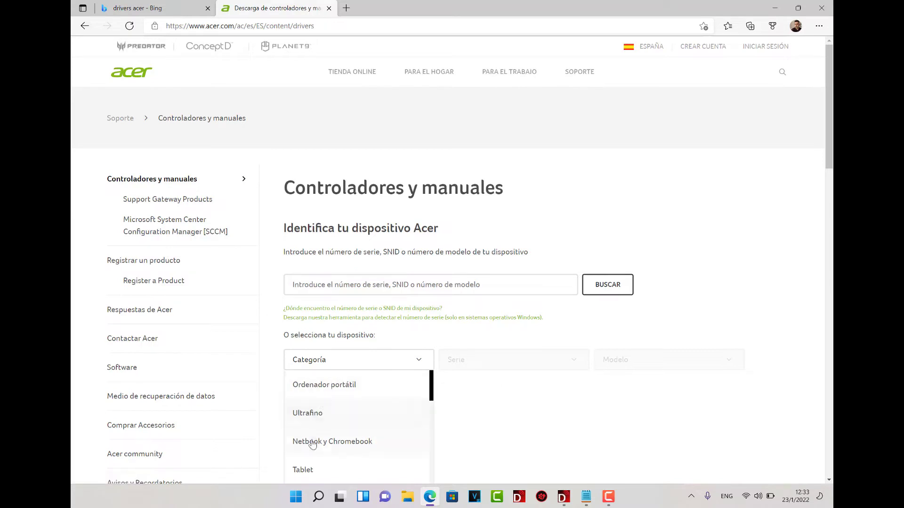
{"action": "left_click", "coordinate": [329, 393]}
{"action": "left_click", "coordinate": [478, 370]}
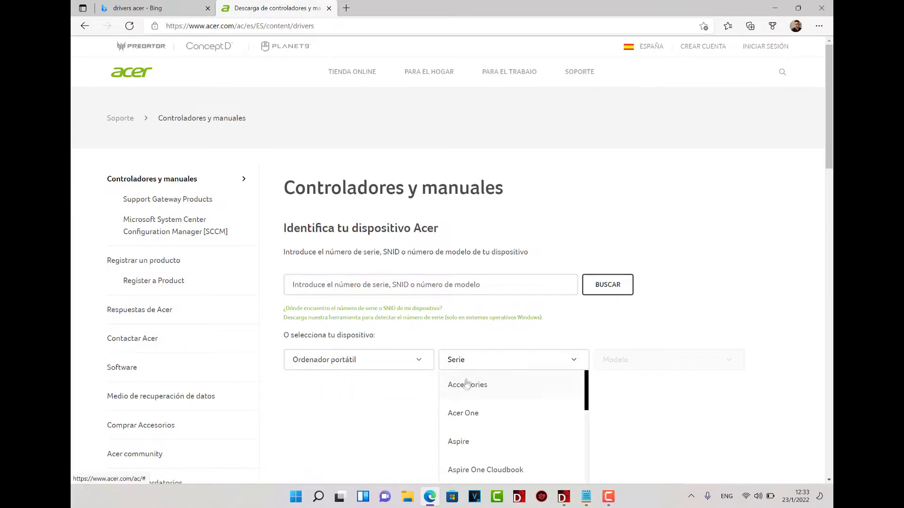
{"action": "left_click", "coordinate": [459, 414]}
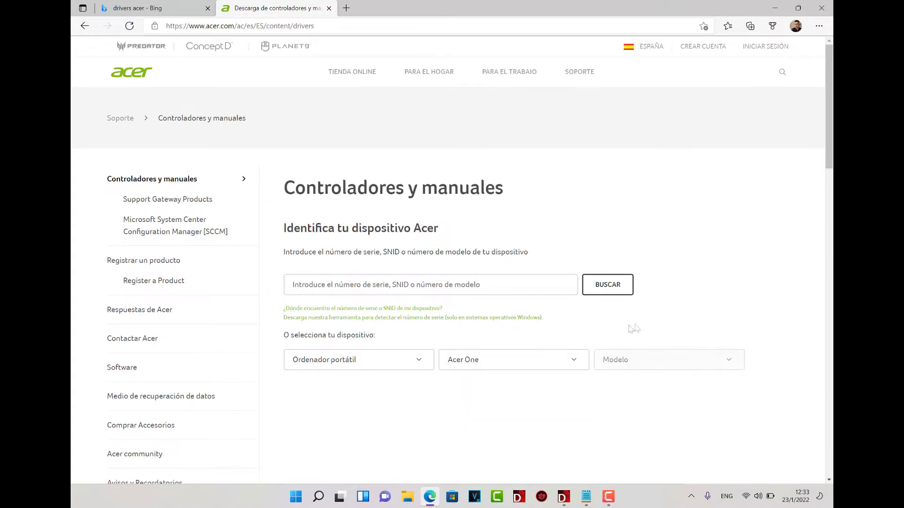
{"action": "left_click", "coordinate": [655, 364]}
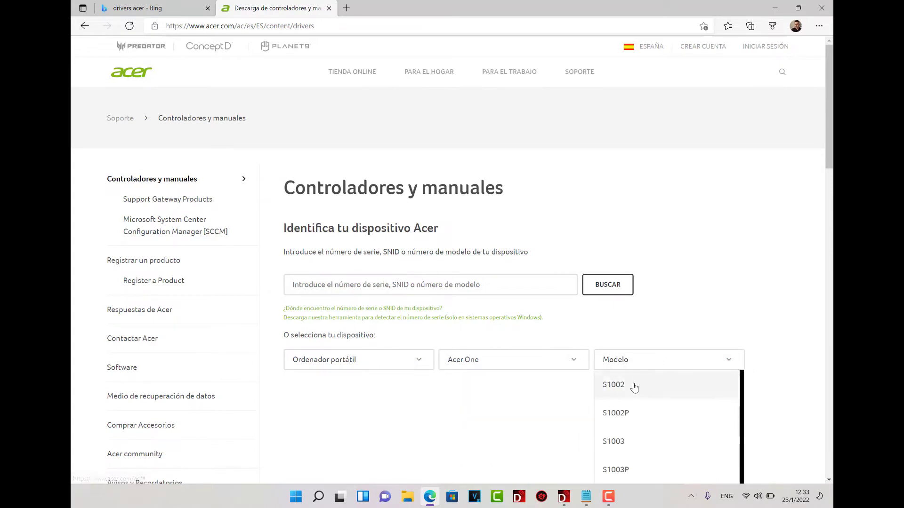
{"action": "left_click", "coordinate": [632, 386]}
- Expand the S1002's Controlador list and download the Realtek Wireless LAN driver
{"action": "scroll", "coordinate": [634, 388], "scroll_direction": "down", "scroll_amount": 2}
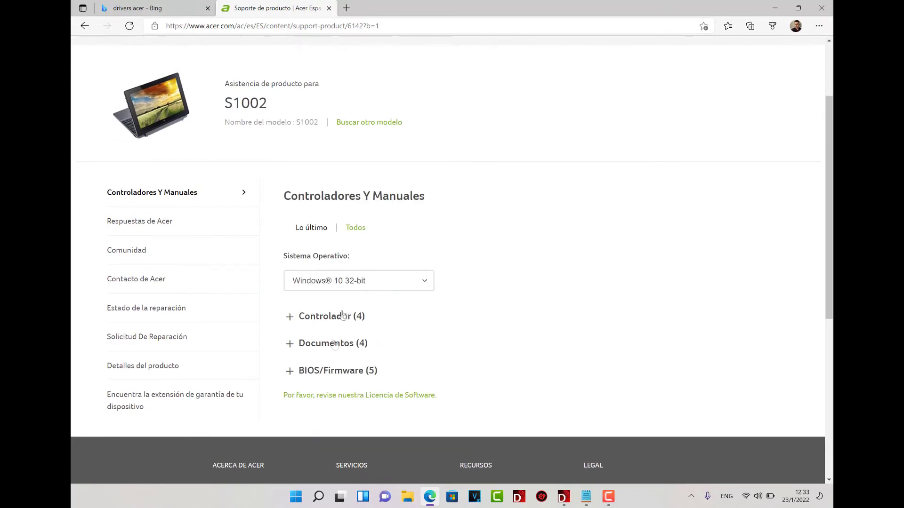
{"action": "left_click", "coordinate": [289, 317]}
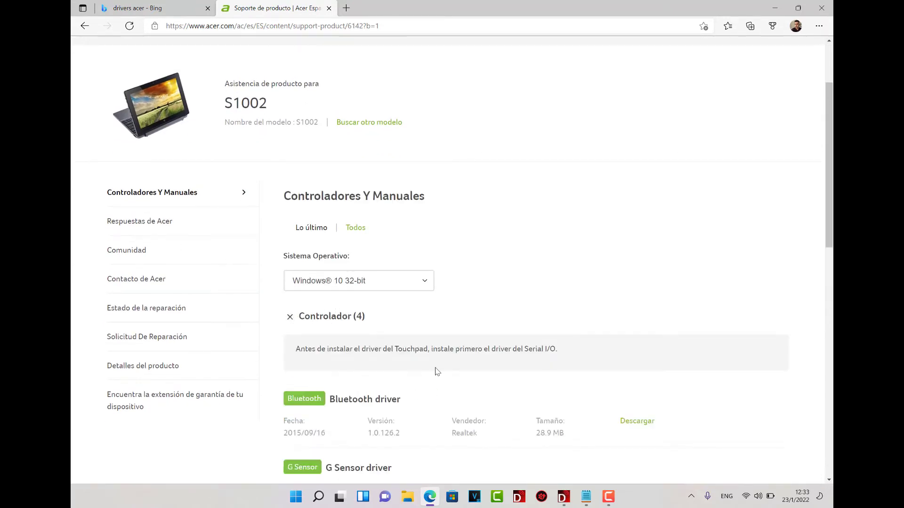
{"action": "scroll", "coordinate": [436, 372], "scroll_direction": "down", "scroll_amount": 5}
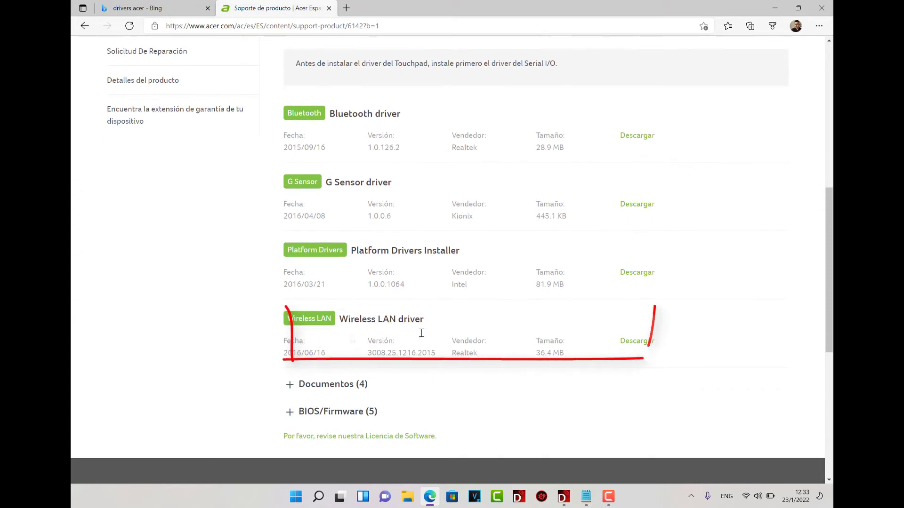
{"action": "left_click", "coordinate": [636, 341]}
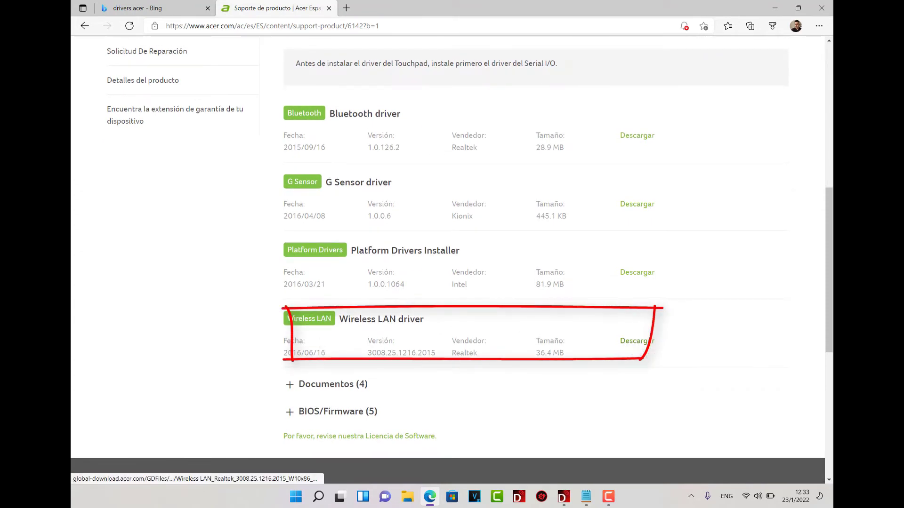
- Close the browser and refresh the desktop
{"action": "left_click", "coordinate": [821, 7]}
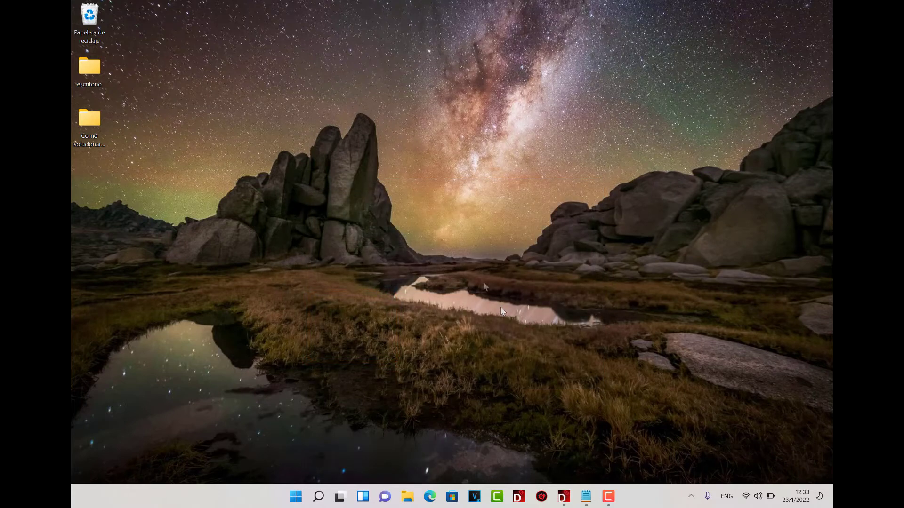
{"action": "right_click", "coordinate": [416, 143]}
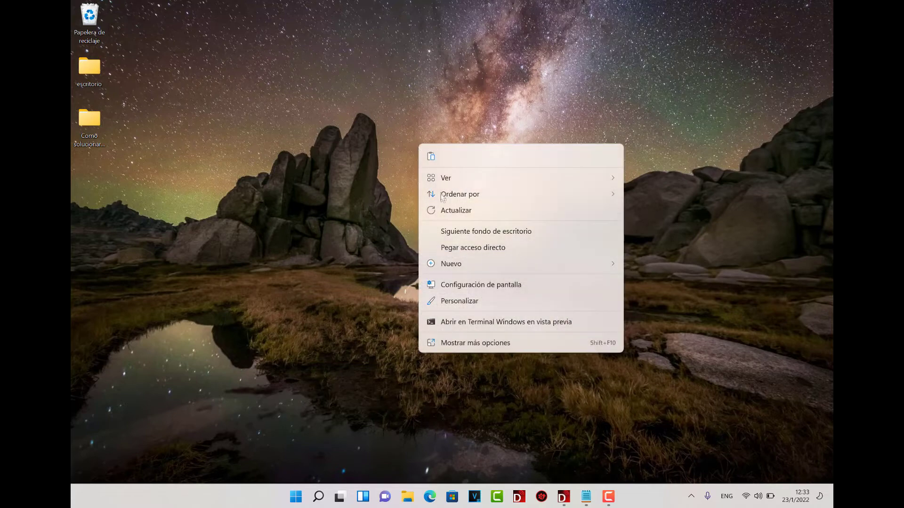
{"action": "left_click", "coordinate": [445, 210]}
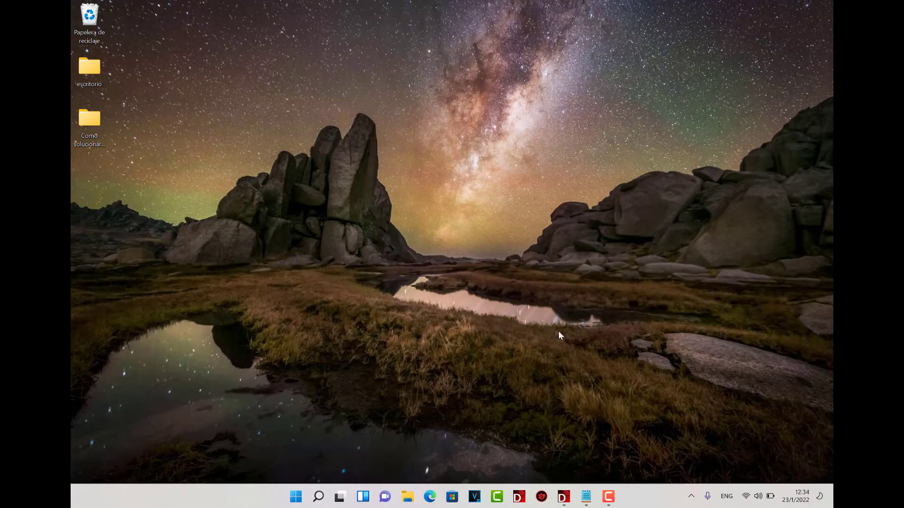
- Switch to Driver Booster and look through its driver list as far as the network adapters, closing the program when done
{"action": "left_click", "coordinate": [542, 496]}
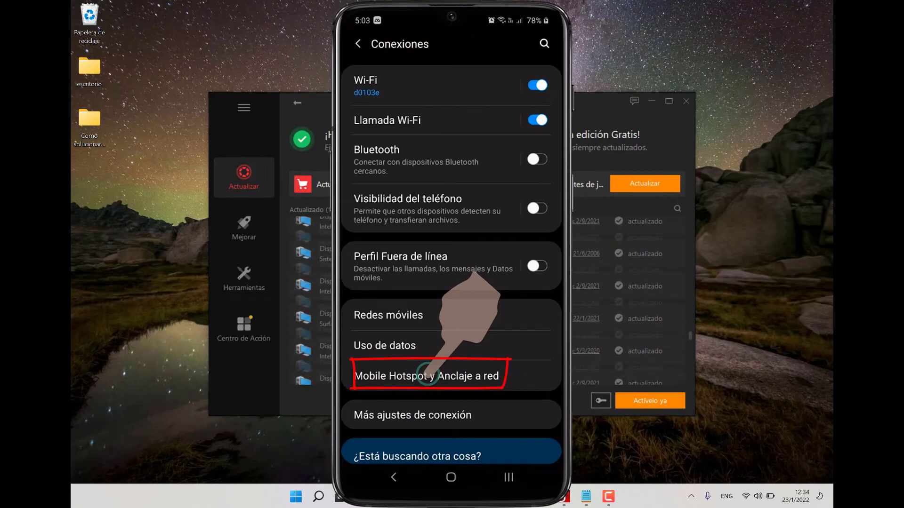
{"action": "scroll", "coordinate": [398, 345], "scroll_direction": "down", "scroll_amount": 2}
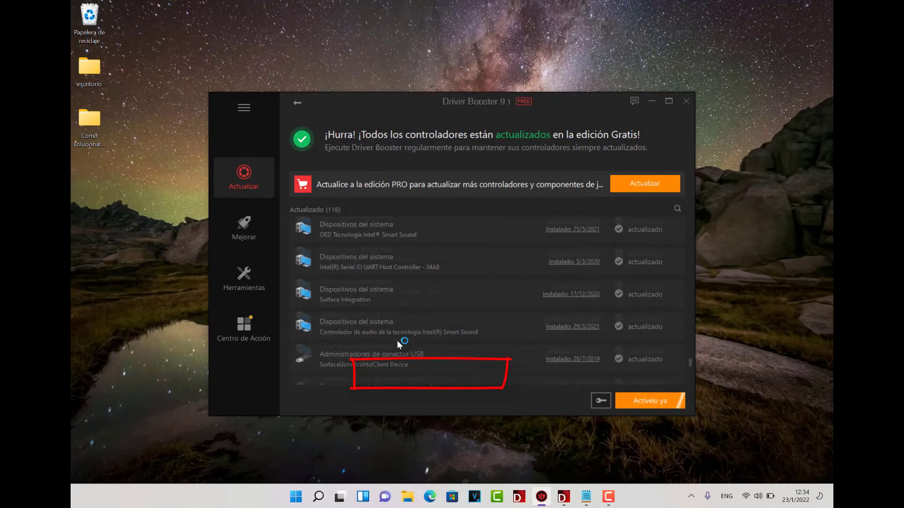
{"action": "scroll", "coordinate": [398, 345], "scroll_direction": "down", "scroll_amount": 4}
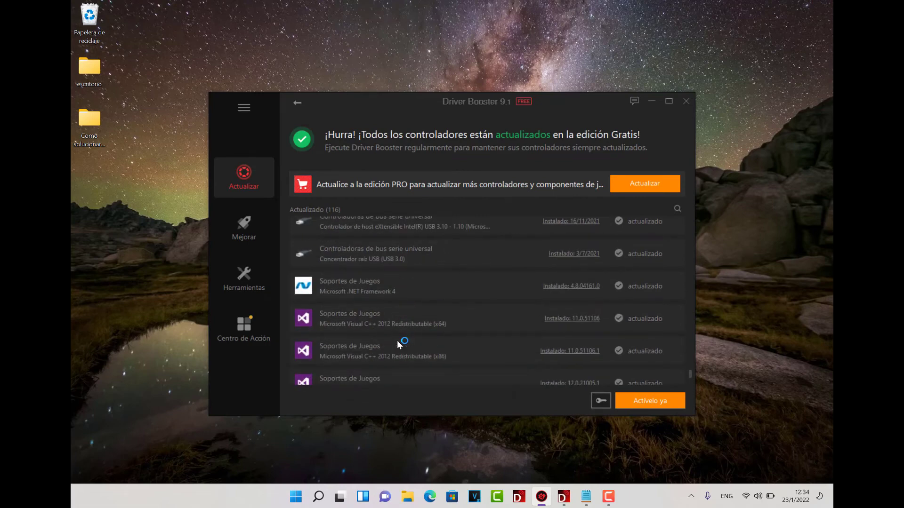
{"action": "scroll", "coordinate": [397, 345], "scroll_direction": "down", "scroll_amount": 2}
{"action": "scroll", "coordinate": [398, 345], "scroll_direction": "up", "scroll_amount": 5}
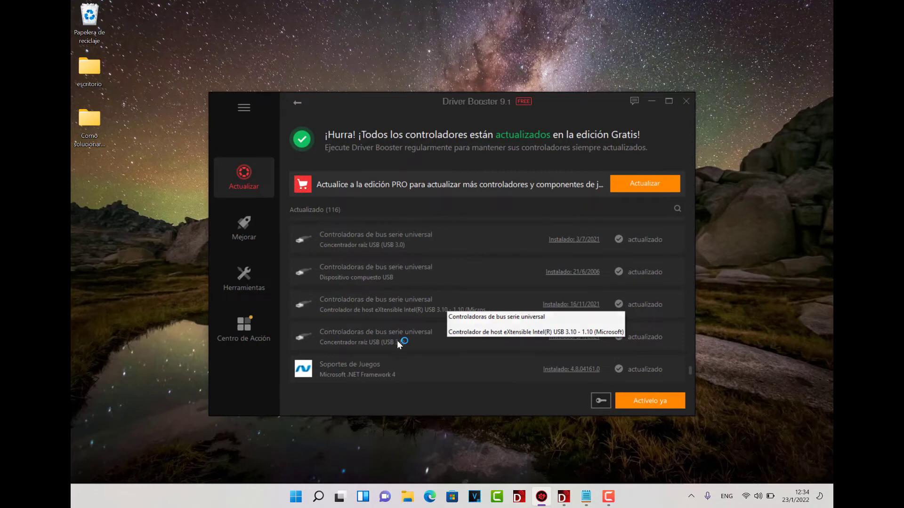
{"action": "scroll", "coordinate": [398, 345], "scroll_direction": "up", "scroll_amount": 3}
{"action": "scroll", "coordinate": [398, 345], "scroll_direction": "up", "scroll_amount": 3}
{"action": "scroll", "coordinate": [398, 343], "scroll_direction": "up", "scroll_amount": 3}
{"action": "scroll", "coordinate": [397, 340], "scroll_direction": "up", "scroll_amount": 3}
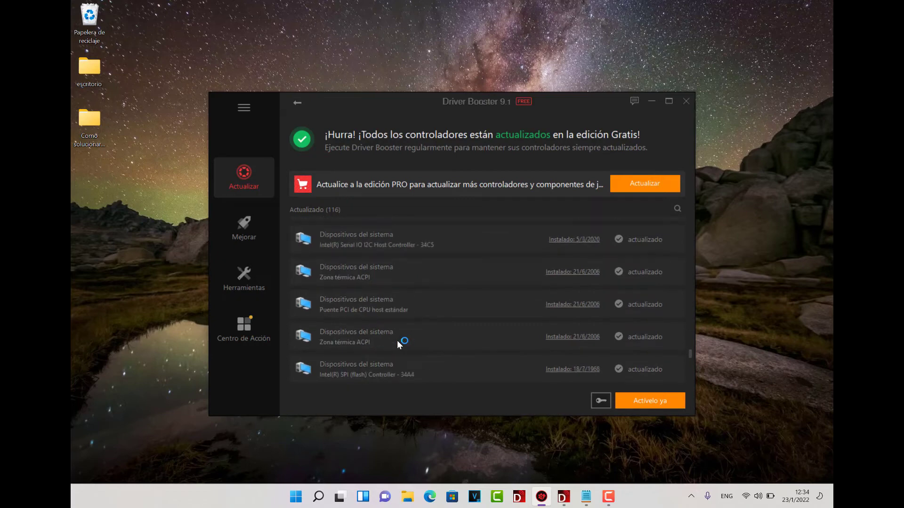
{"action": "scroll", "coordinate": [396, 340], "scroll_direction": "up", "scroll_amount": 6}
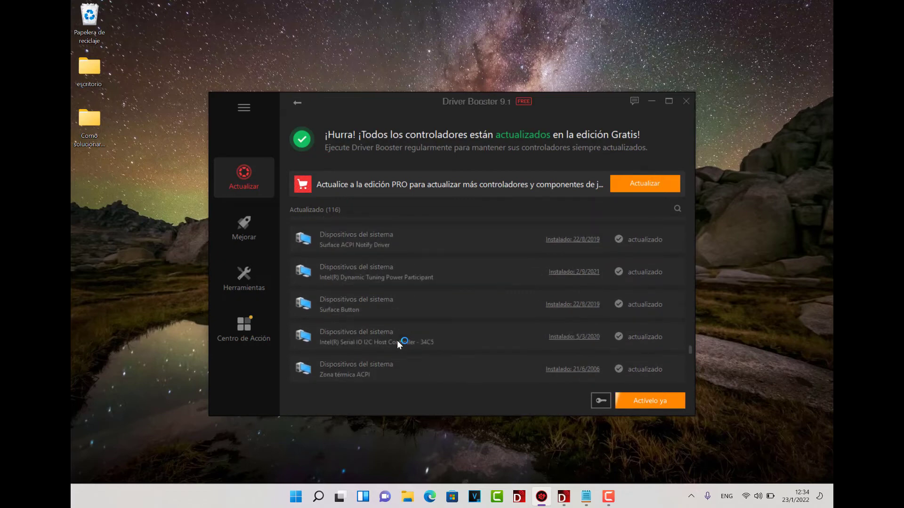
{"action": "scroll", "coordinate": [397, 341], "scroll_direction": "up", "scroll_amount": 3}
{"action": "scroll", "coordinate": [396, 340], "scroll_direction": "up", "scroll_amount": 3}
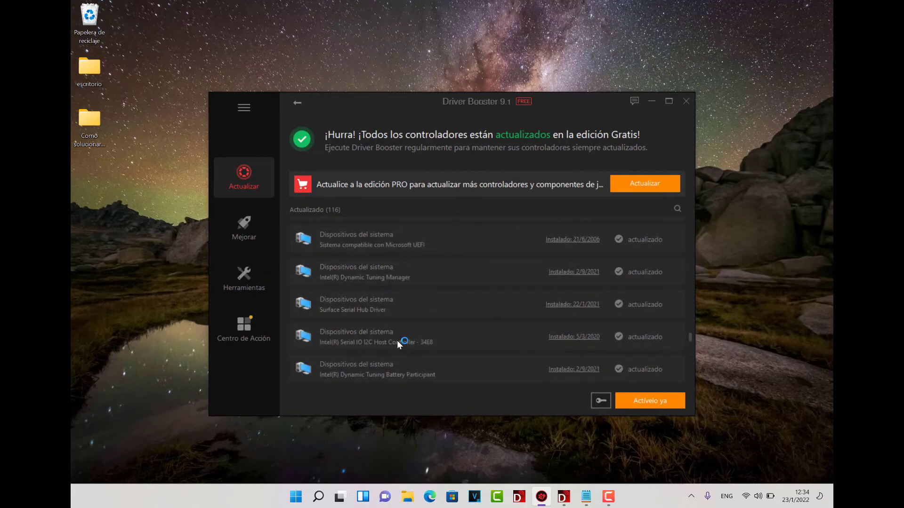
{"action": "scroll", "coordinate": [397, 340], "scroll_direction": "up", "scroll_amount": 5}
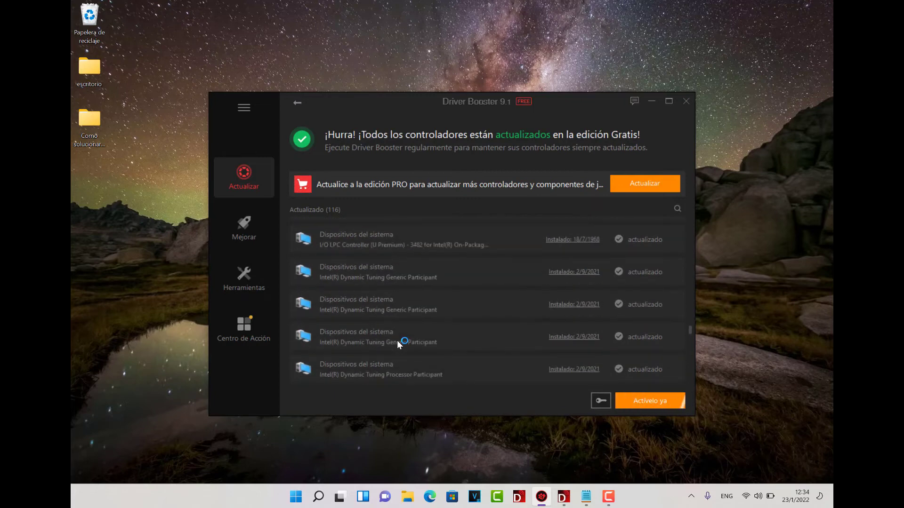
{"action": "scroll", "coordinate": [397, 341], "scroll_direction": "up", "scroll_amount": 4}
{"action": "scroll", "coordinate": [397, 340], "scroll_direction": "up", "scroll_amount": 4}
{"action": "scroll", "coordinate": [397, 340], "scroll_direction": "up", "scroll_amount": 4}
{"action": "scroll", "coordinate": [398, 343], "scroll_direction": "down", "scroll_amount": 3}
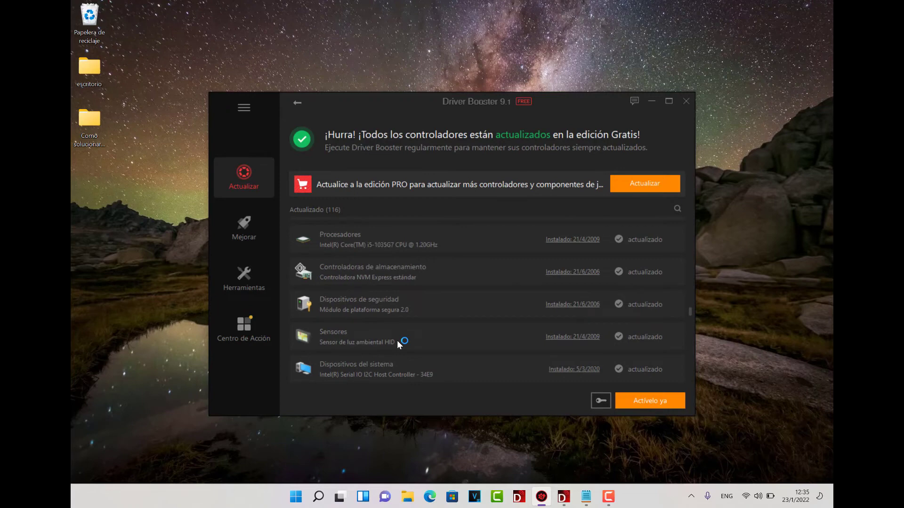
{"action": "scroll", "coordinate": [397, 343], "scroll_direction": "up", "scroll_amount": 4}
{"action": "scroll", "coordinate": [396, 341], "scroll_direction": "up", "scroll_amount": 2}
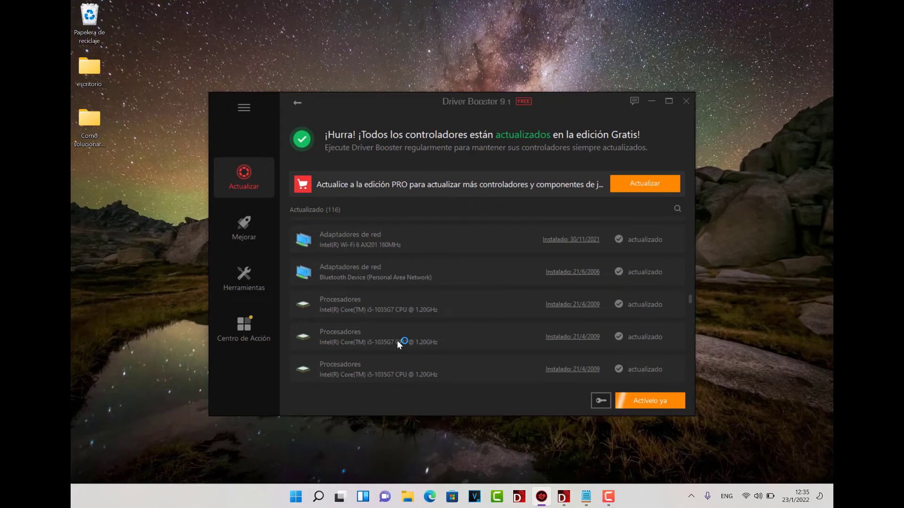
{"action": "key", "text": "alt+F4"}
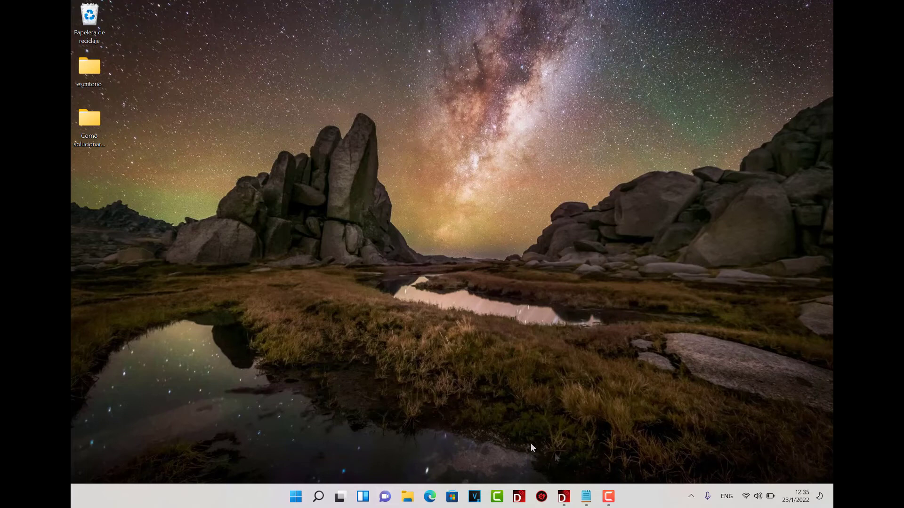
{"action": "left_click", "coordinate": [609, 497]}
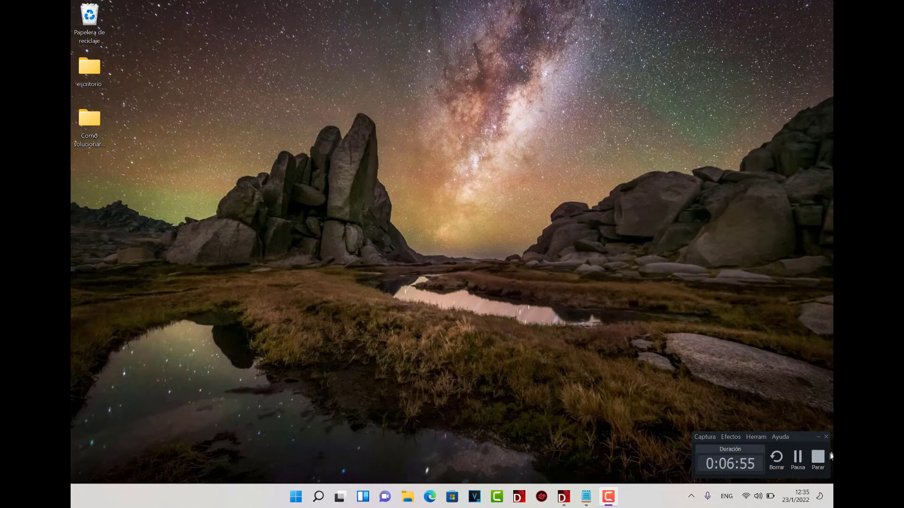
{"action": "left_click", "coordinate": [798, 459]}
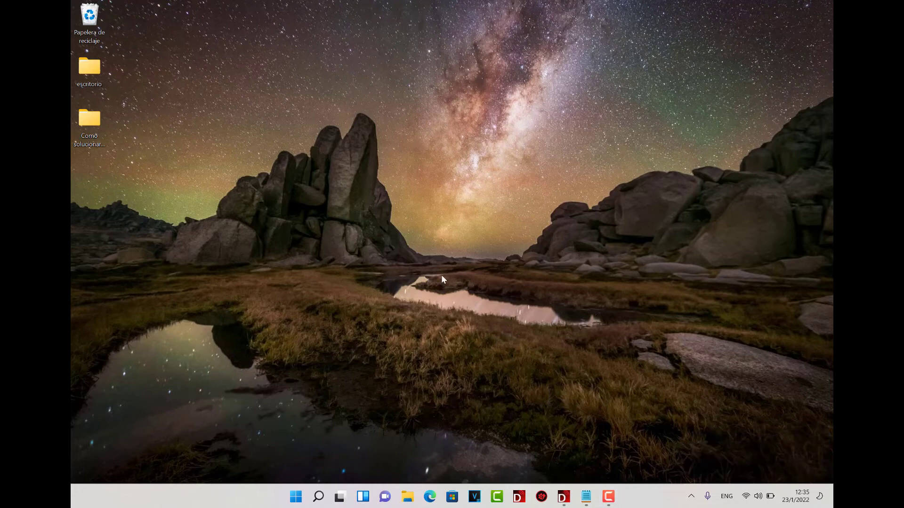
- Search Windows for "panel" and open Panel de control
{"action": "key", "text": "super"}
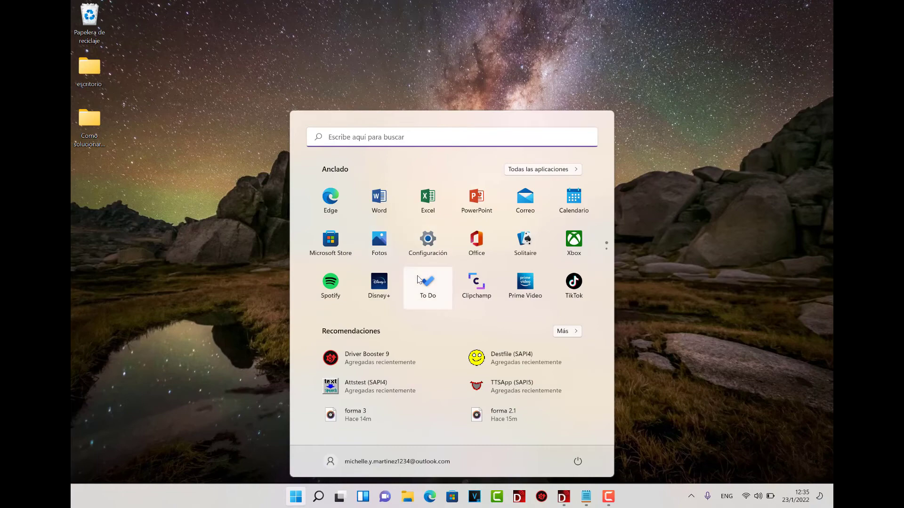
{"action": "type", "text": "pa"}
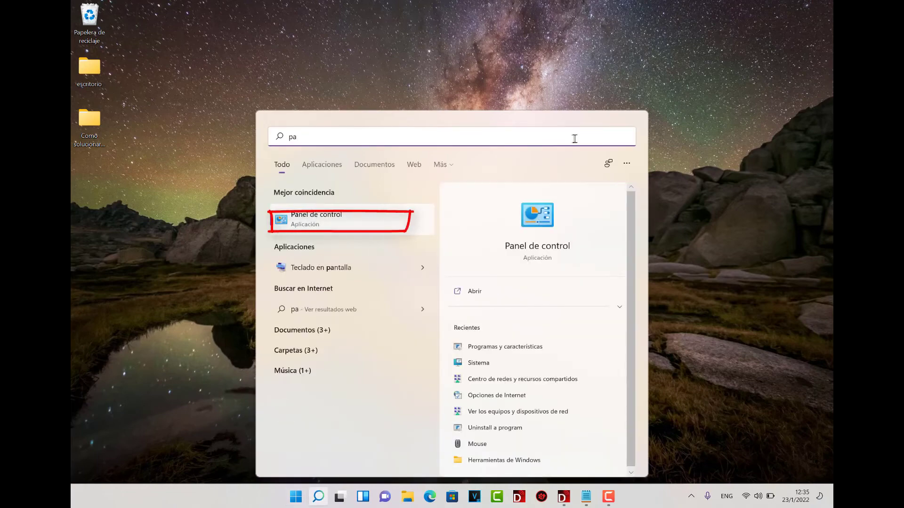
{"action": "type", "text": "nel"}
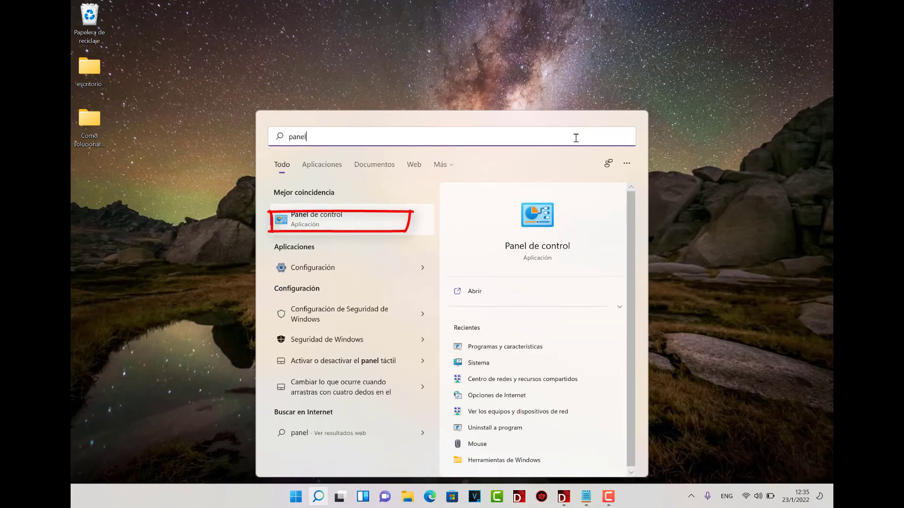
{"action": "left_click", "coordinate": [358, 221]}
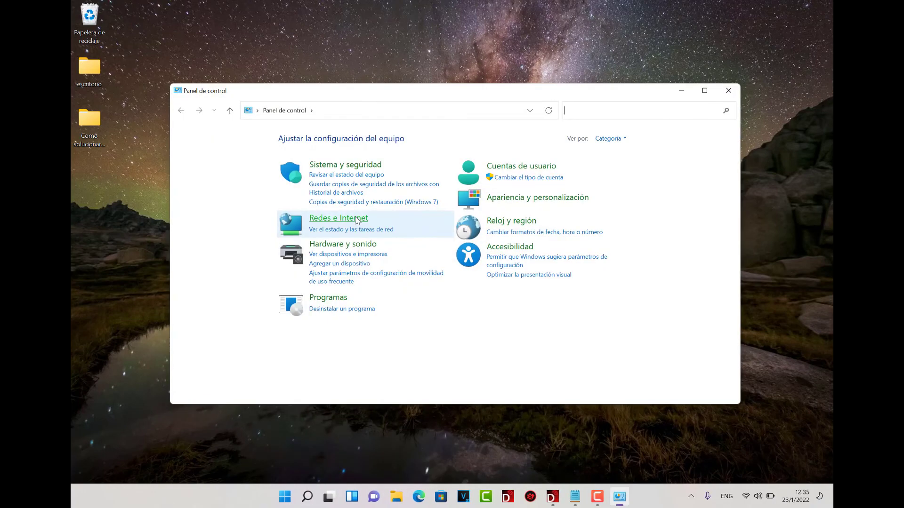
- Open the Sistema page within the Sistema y seguridad category of Panel de control
{"action": "left_click", "coordinate": [343, 165]}
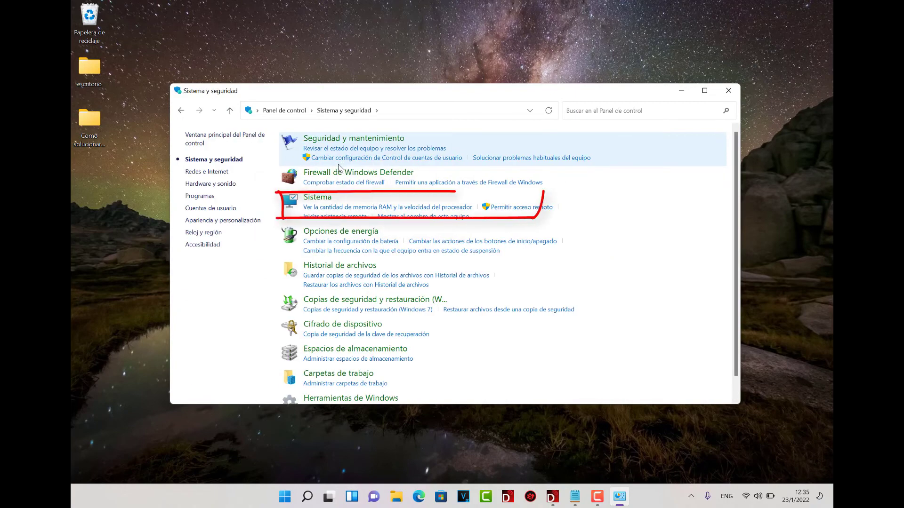
{"action": "scroll", "coordinate": [316, 183], "scroll_direction": "down", "scroll_amount": 1}
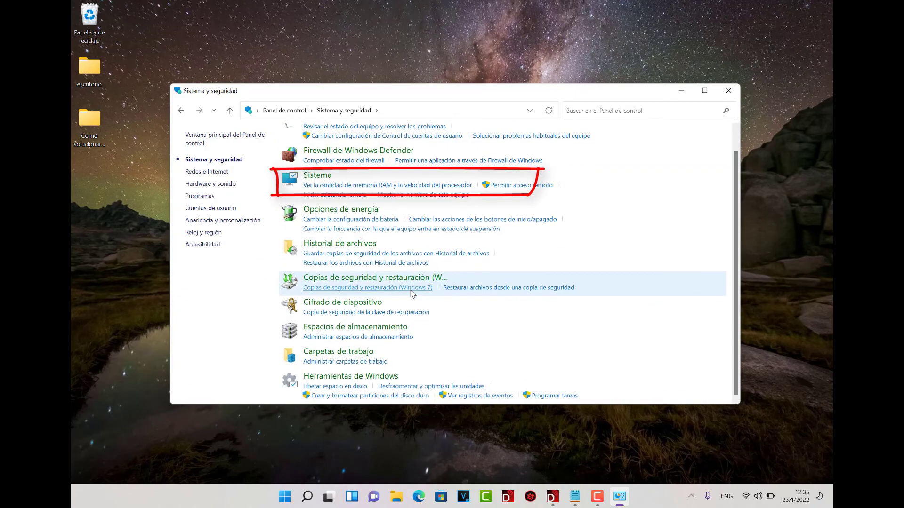
{"action": "left_click", "coordinate": [316, 183]}
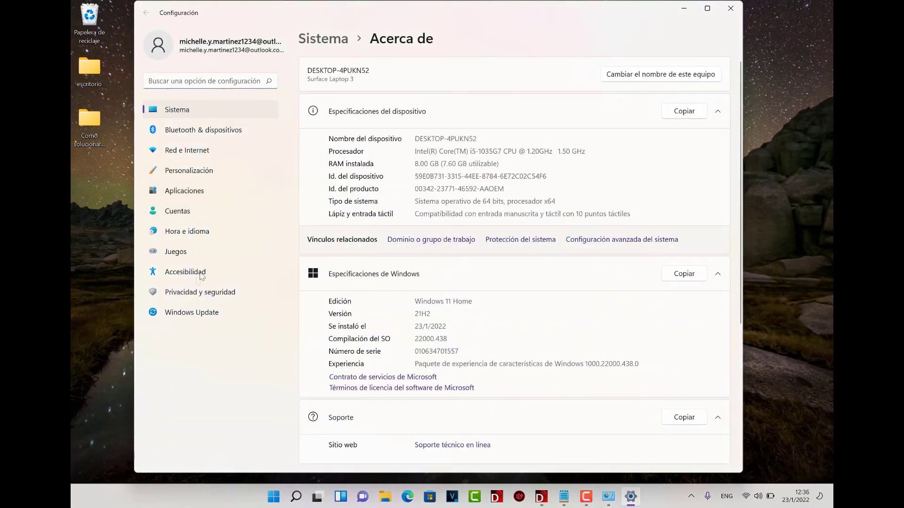
- Open the Recuperación page through the Opciones avanzadas of Windows Update and locate the Restablecer este equipo option
{"action": "left_click", "coordinate": [184, 316]}
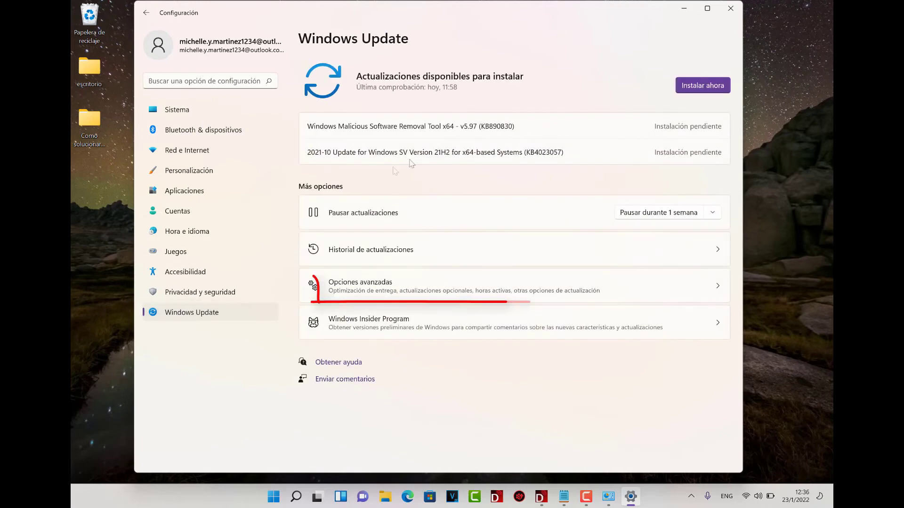
{"action": "left_click", "coordinate": [381, 287]}
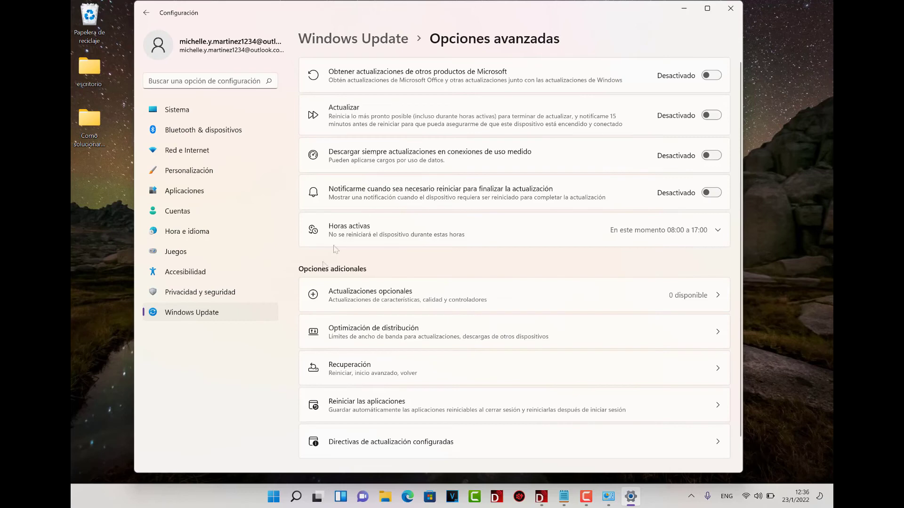
{"action": "mouse_move", "coordinate": [360, 360]}
{"action": "left_mouse_down"}
{"action": "mouse_move", "coordinate": [455, 386]}
{"action": "mouse_move", "coordinate": [395, 365]}
{"action": "left_mouse_up"}
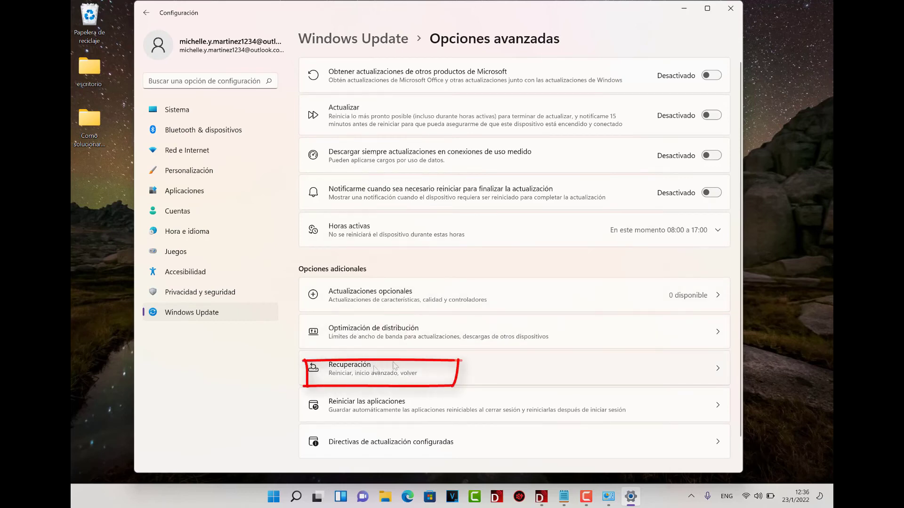
{"action": "left_click", "coordinate": [421, 378]}
{"action": "mouse_move", "coordinate": [306, 156]}
{"action": "left_mouse_down"}
{"action": "mouse_move", "coordinate": [405, 181]}
{"action": "mouse_move", "coordinate": [569, 154]}
{"action": "left_mouse_up"}
{"action": "left_click_drag", "start_coordinate": [303, 155], "coordinate": [574, 154]}
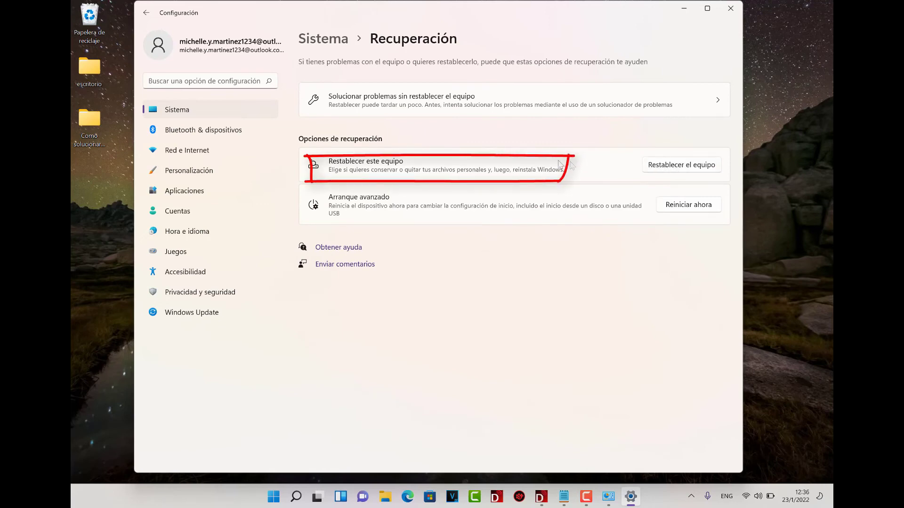
- Start Restablecer este equipo to review the Conservar mis archivos and Quitar todo choices, and cancel without resetting
{"action": "left_click", "coordinate": [676, 165]}
{"action": "mouse_move", "coordinate": [282, 169]}
{"action": "left_mouse_down"}
{"action": "mouse_move", "coordinate": [583, 207]}
{"action": "mouse_move", "coordinate": [592, 166]}
{"action": "left_mouse_up"}
{"action": "left_click_drag", "start_coordinate": [278, 167], "coordinate": [548, 166]}
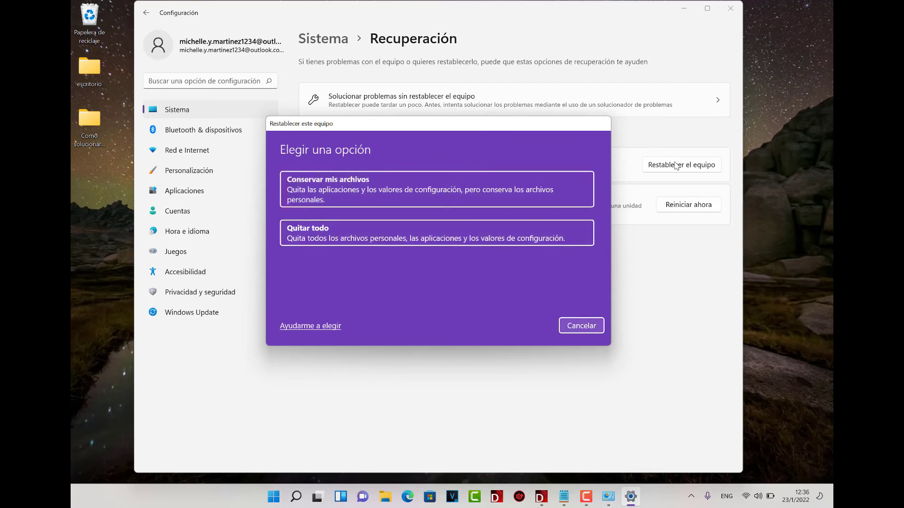
{"action": "key", "text": "Escape"}
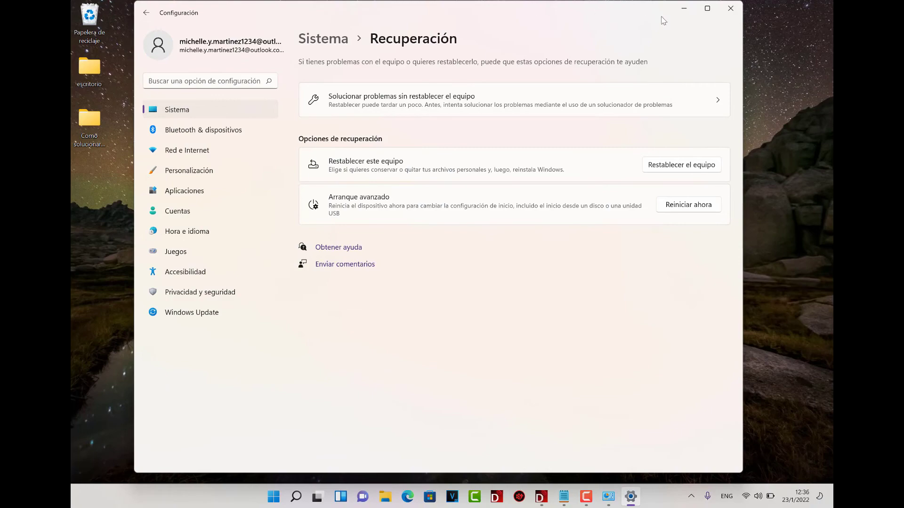
- Close the Configuración window and the Sistema y seguridad window to return to the desktop
{"action": "left_click", "coordinate": [731, 10]}
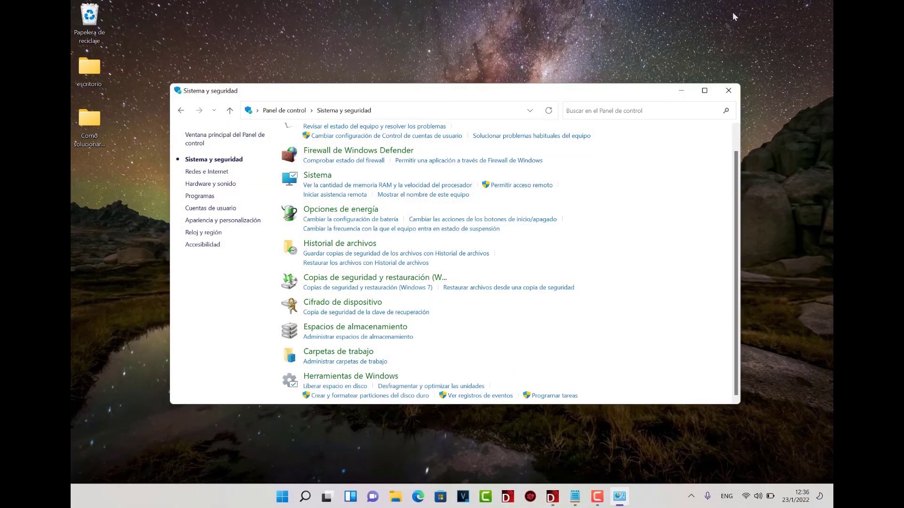
{"action": "left_click", "coordinate": [729, 91]}
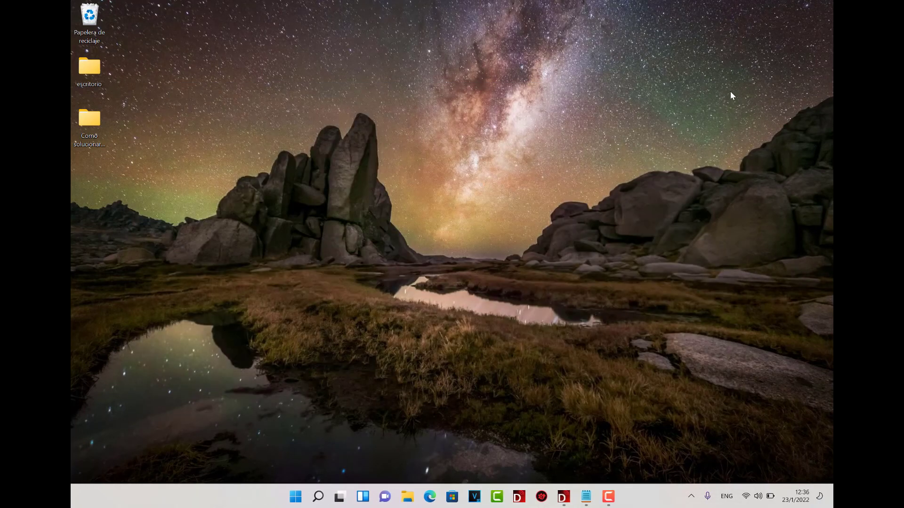